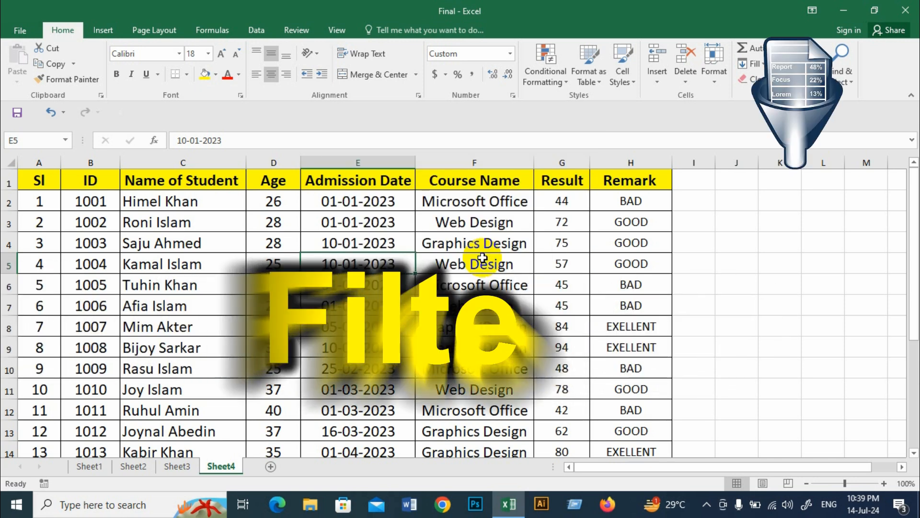
Look over the student table's headers and records, comparing the student names with the Course Name entries.
key(Home)
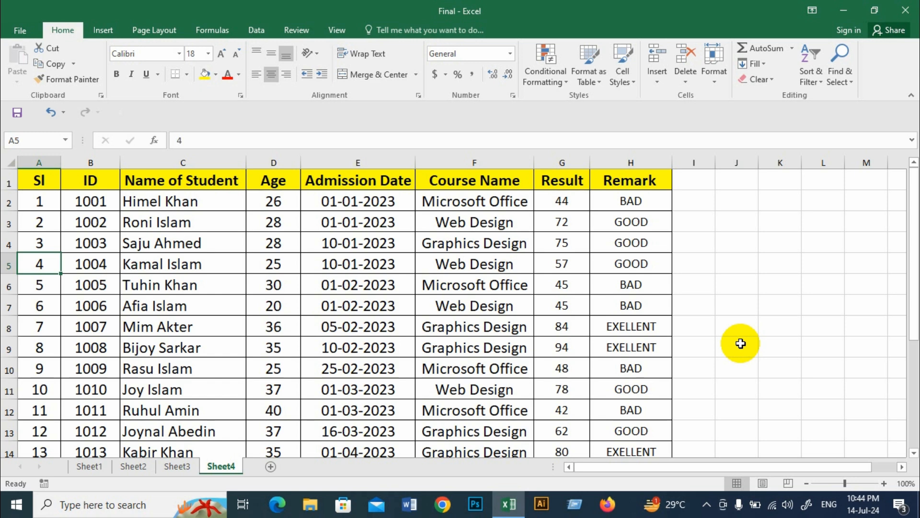
click(225, 221)
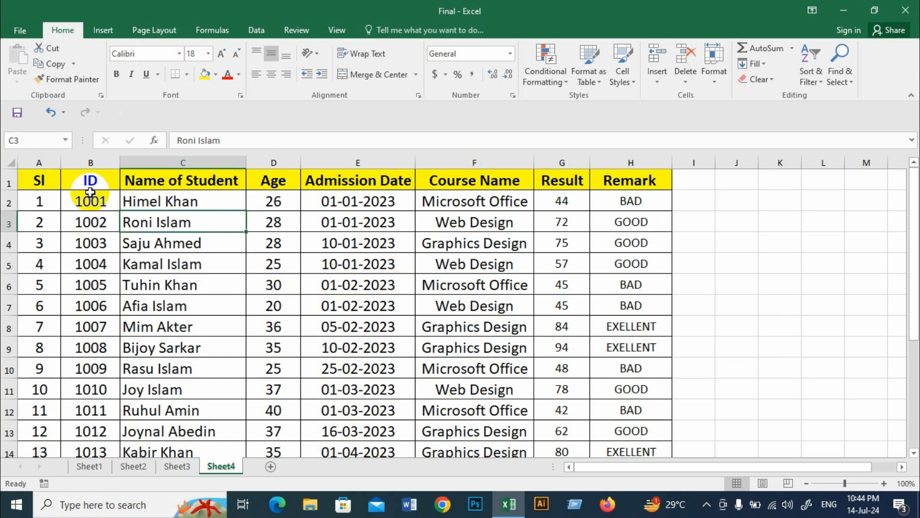
drag(43, 180, 496, 231)
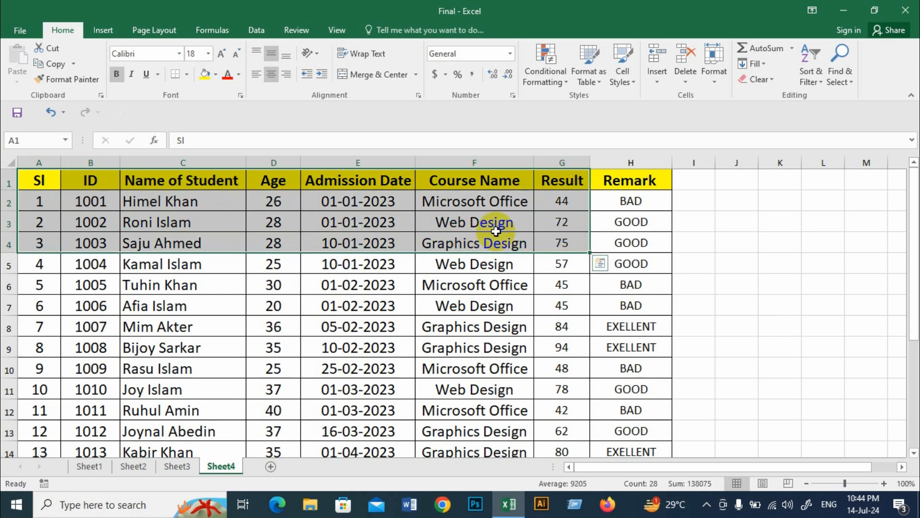
click(497, 231)
click(469, 263)
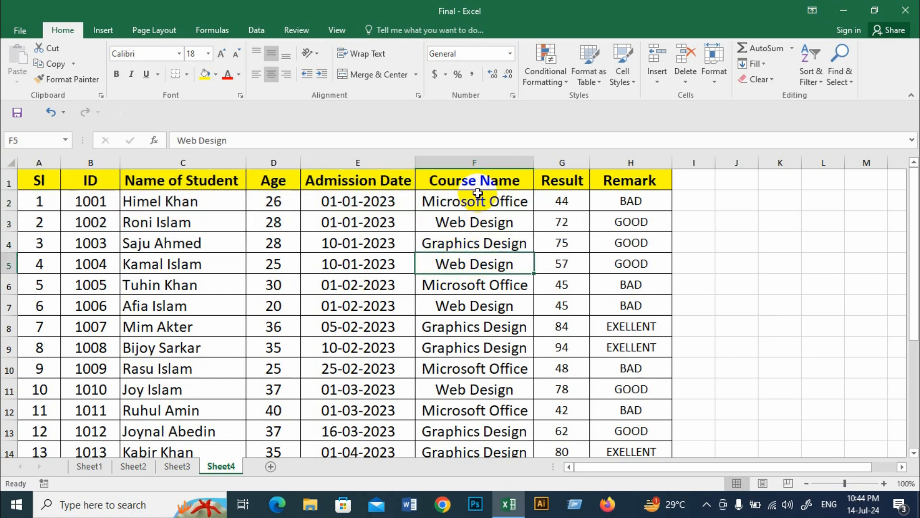
click(478, 189)
click(485, 206)
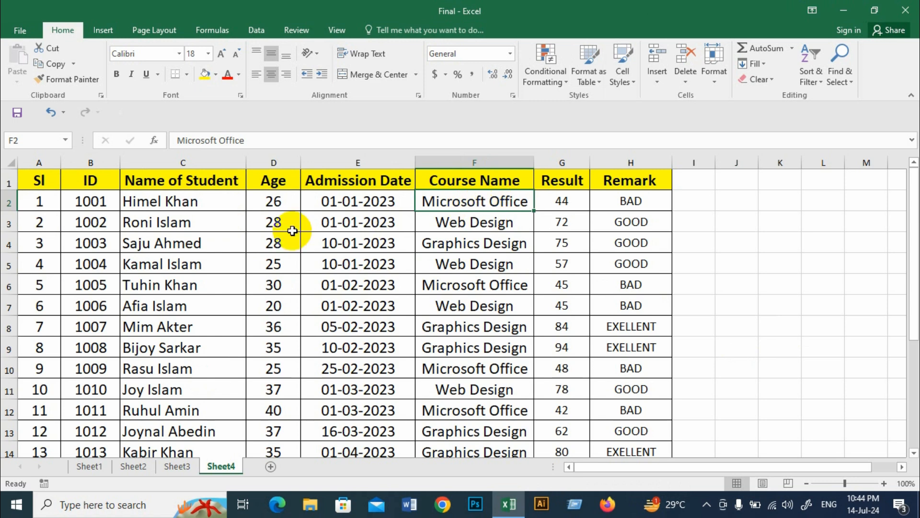
click(189, 201)
click(505, 206)
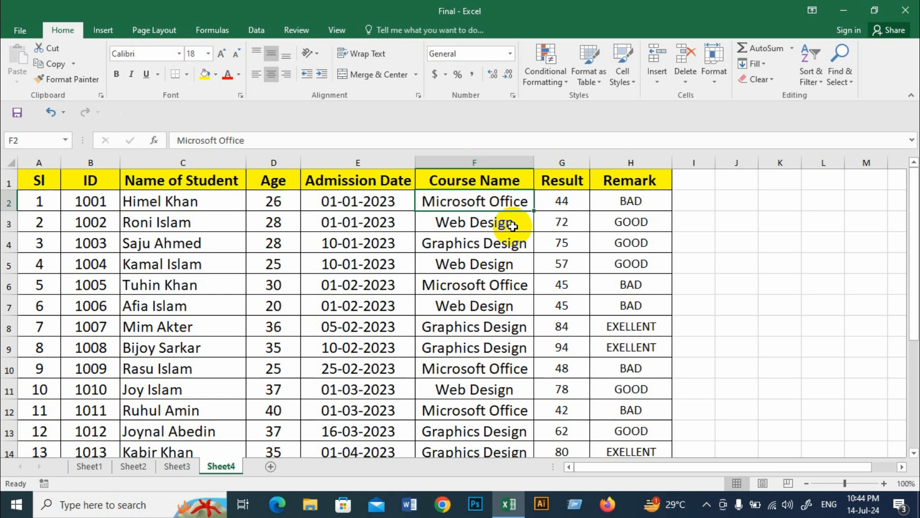
click(494, 243)
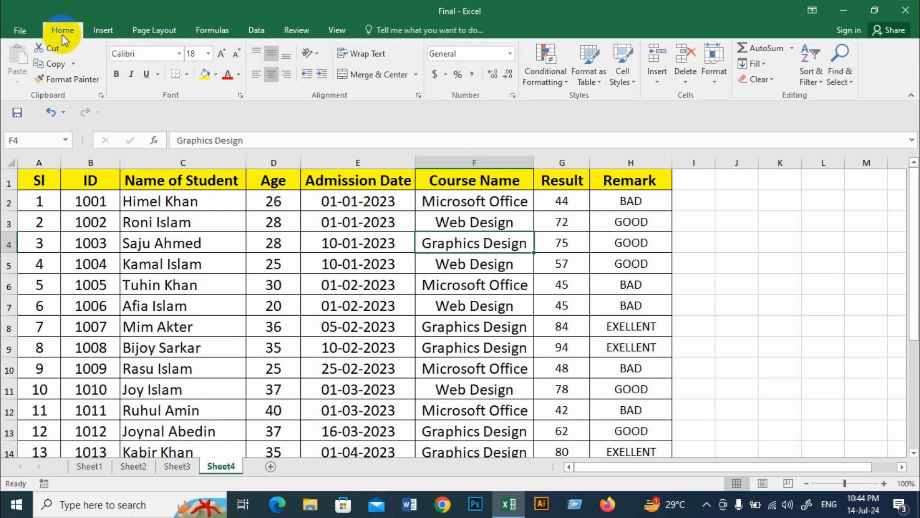
Turn on filtering for the student table's header row, inspect the headers, and remove the filter again.
click(812, 69)
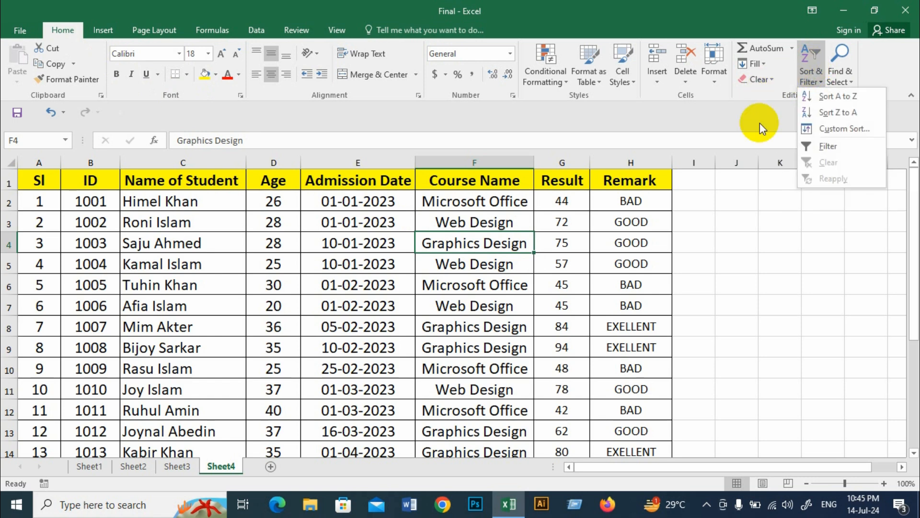
click(828, 145)
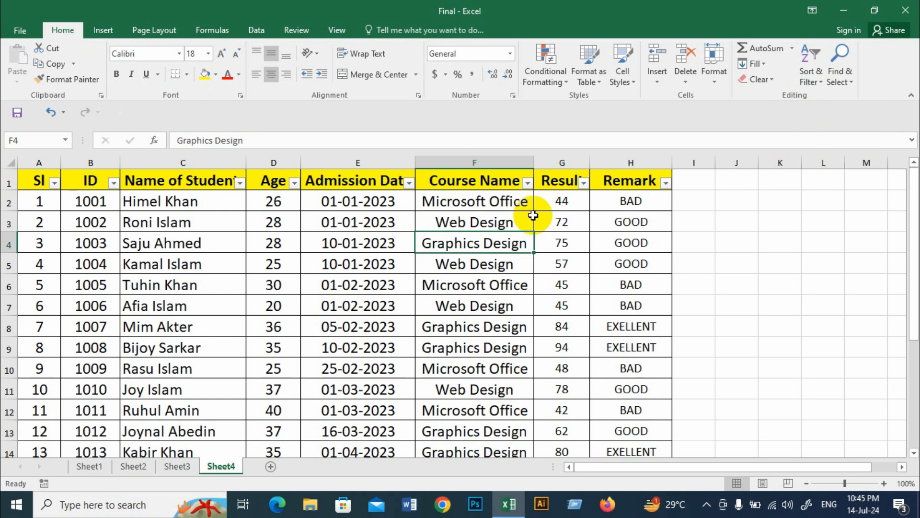
click(454, 214)
drag(45, 181, 275, 180)
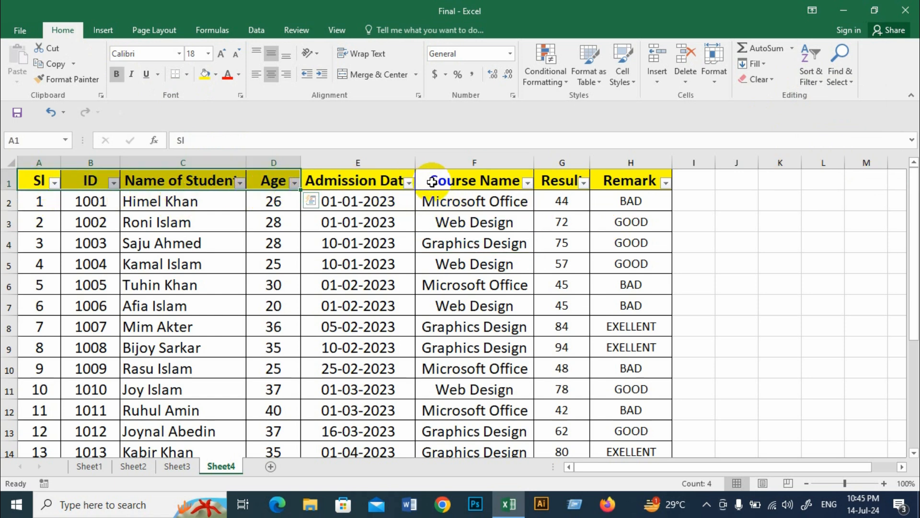
click(474, 201)
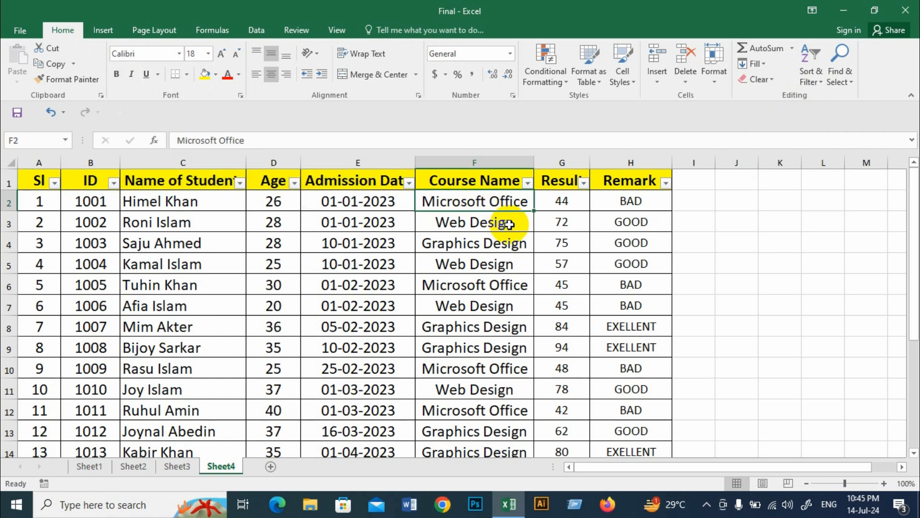
click(461, 247)
key(ctrl+shift+l)
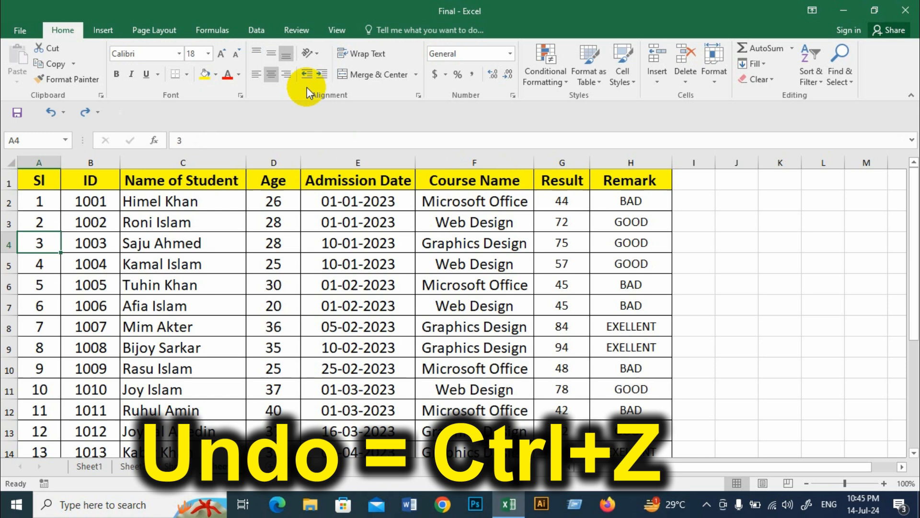
Turn on filtering for the header row of the student table on Sheet4.
click(259, 31)
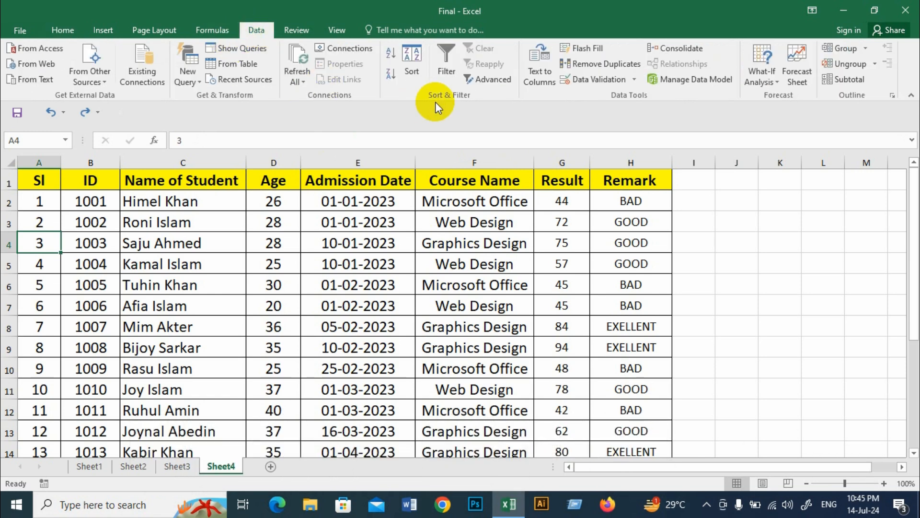
click(447, 54)
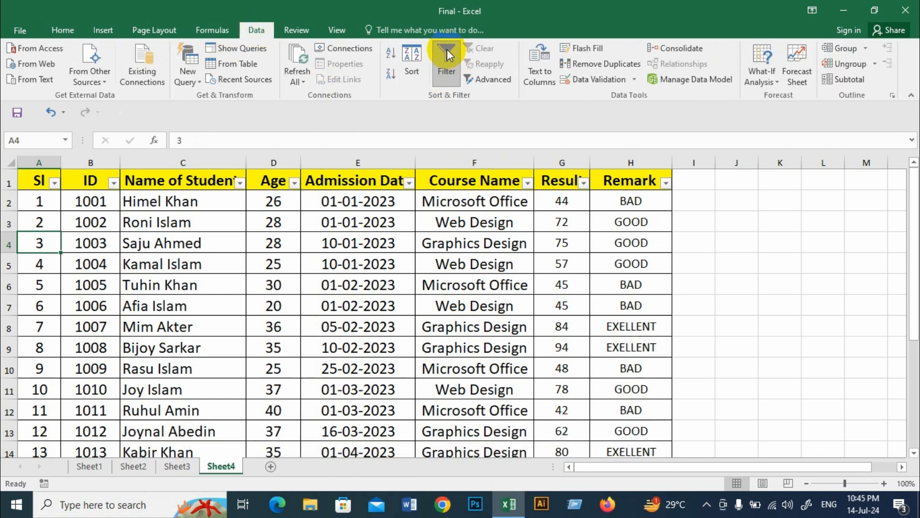
click(482, 224)
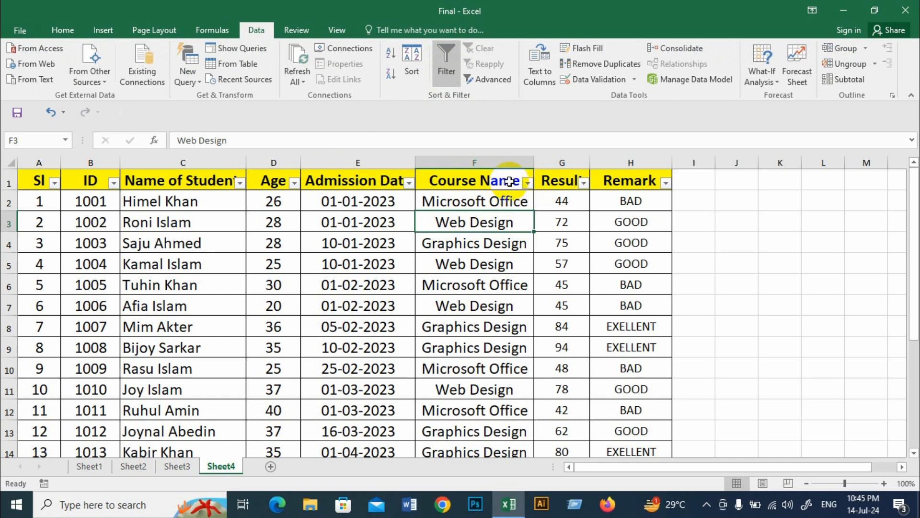
Filter the Course Name column to show only Microsoft Office and check the matching rows.
click(528, 183)
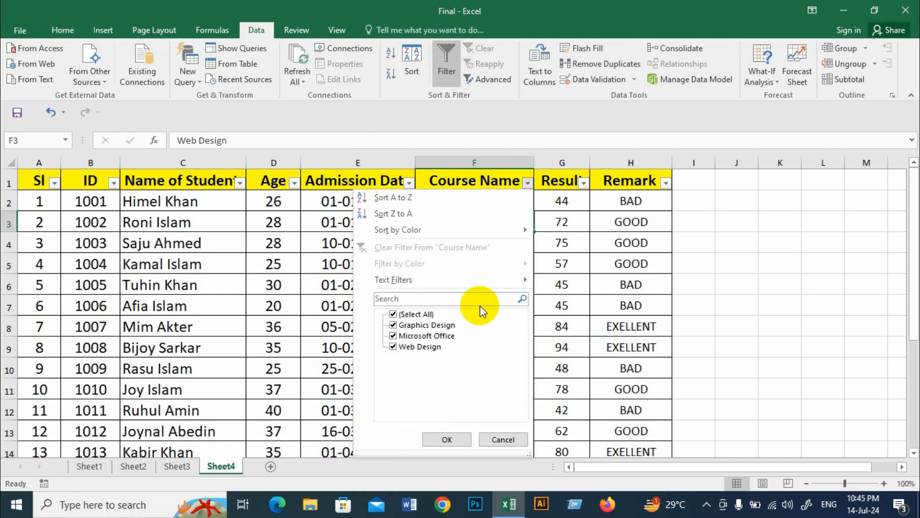
click(405, 315)
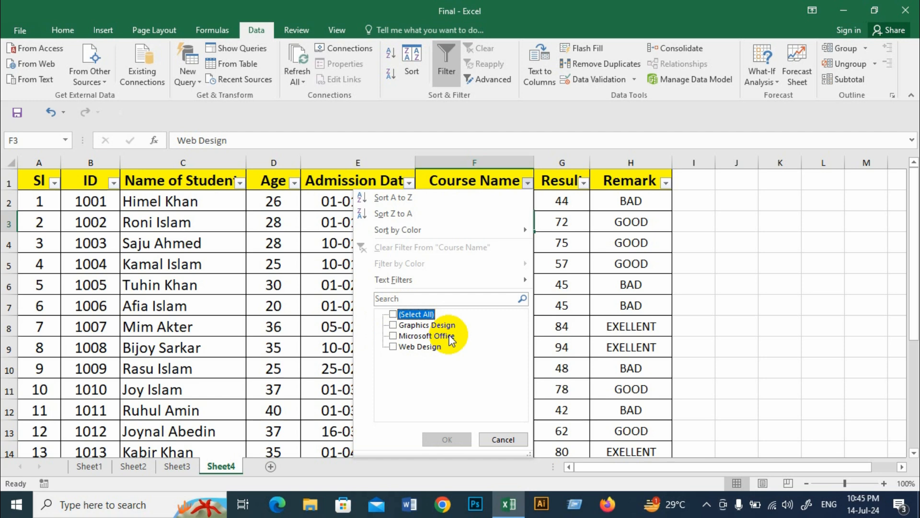
click(403, 338)
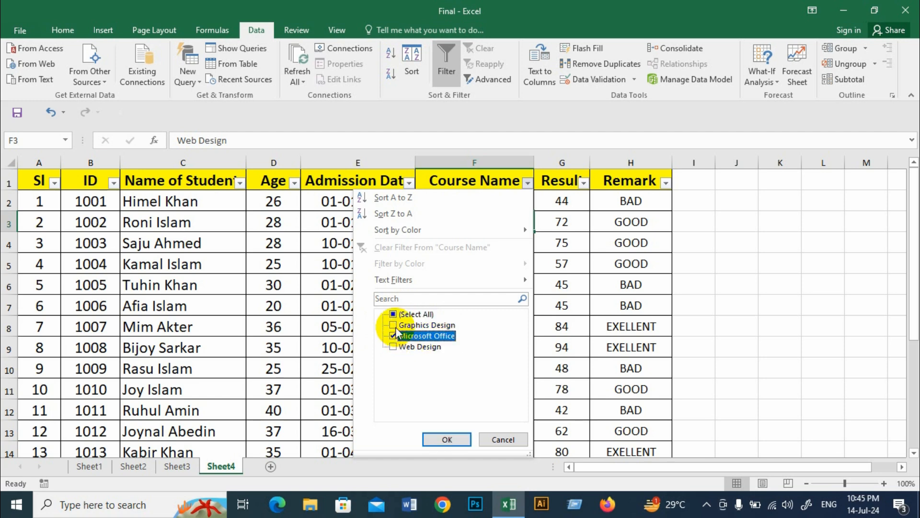
click(445, 439)
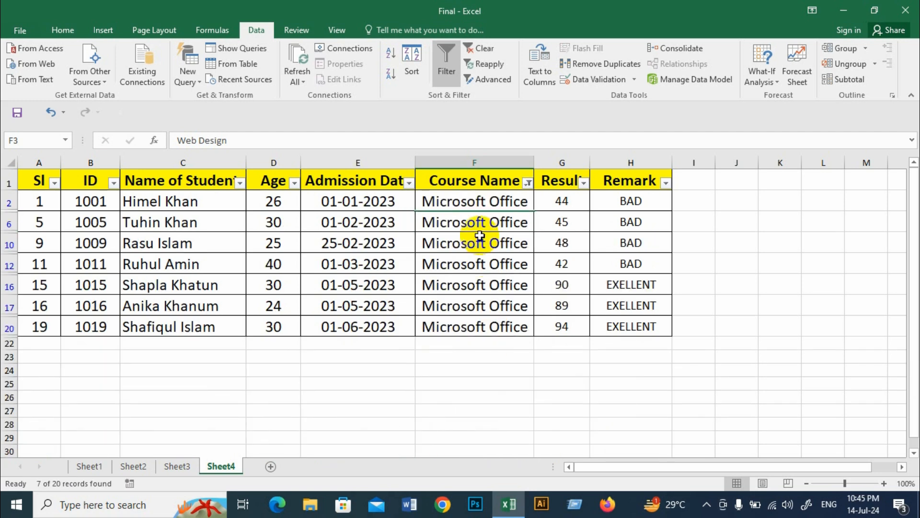
drag(462, 199, 9, 331)
click(350, 297)
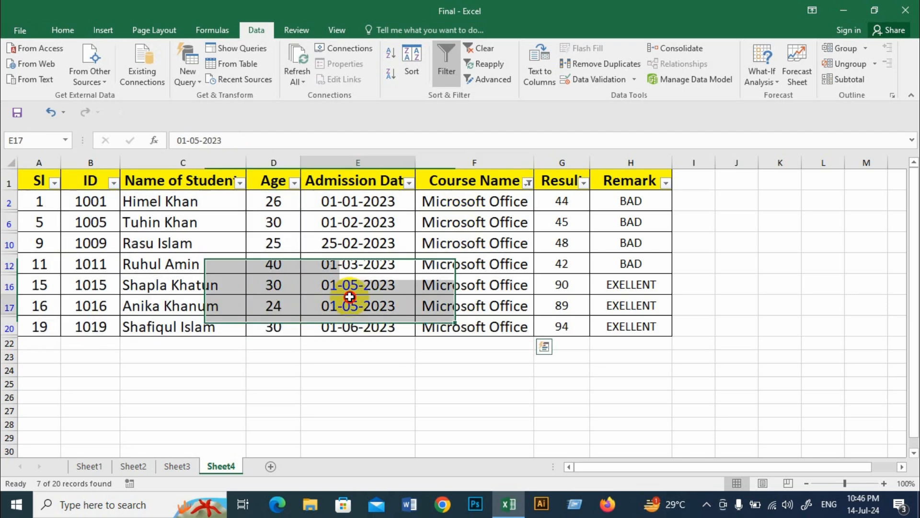
key(Home)
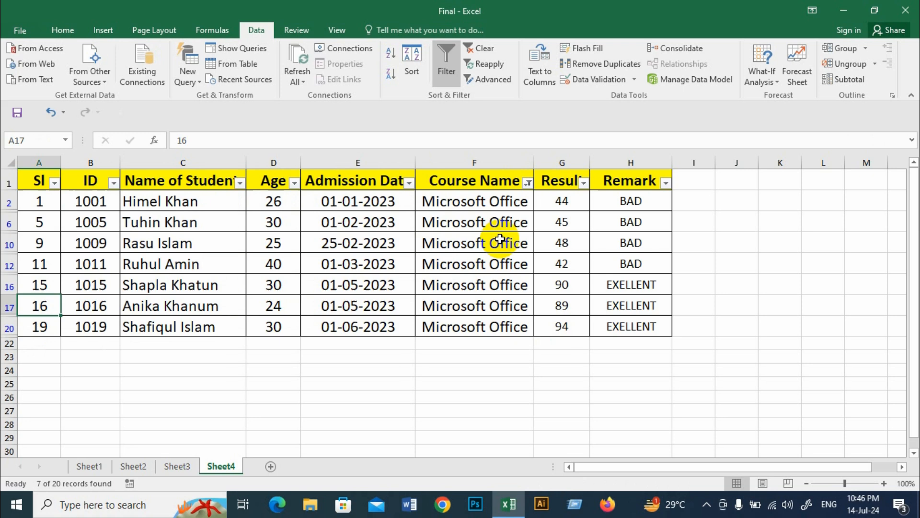
Reset the Course Name filter to include all courses, keeping the header filters on.
click(529, 183)
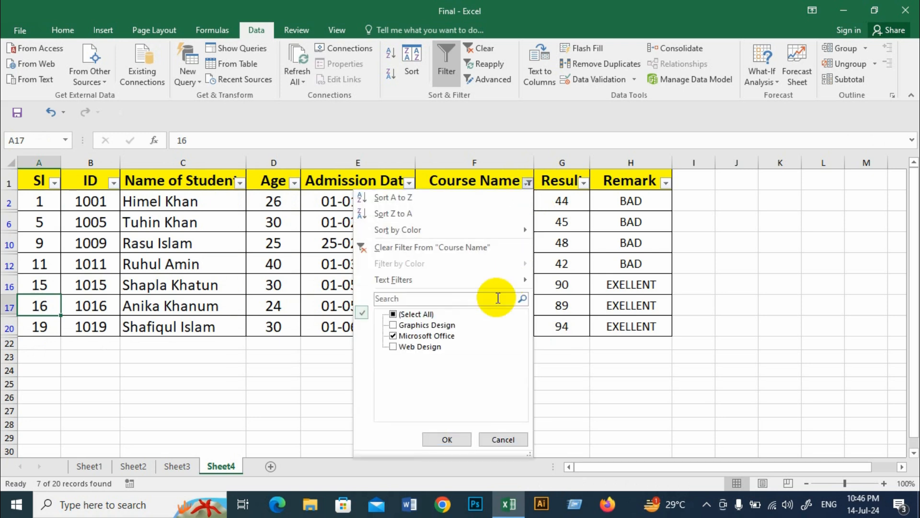
click(398, 314)
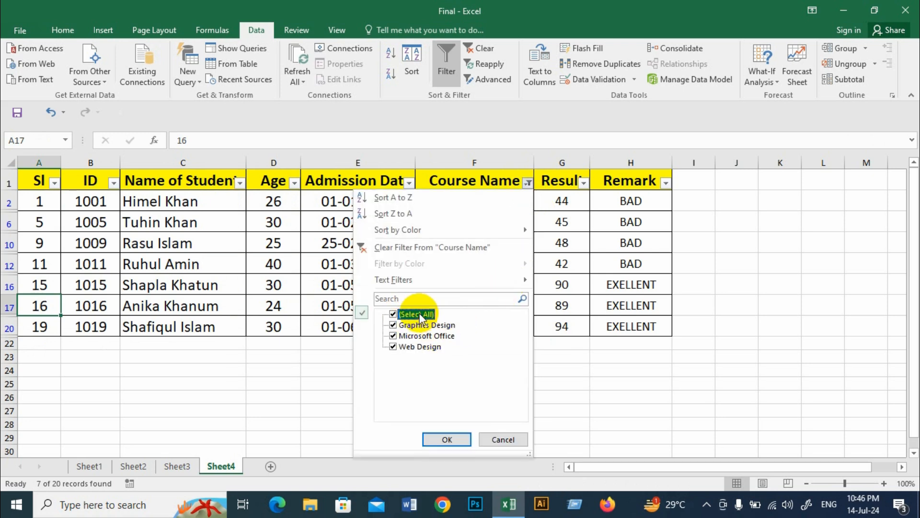
click(447, 439)
scroll(451, 436, down, 2)
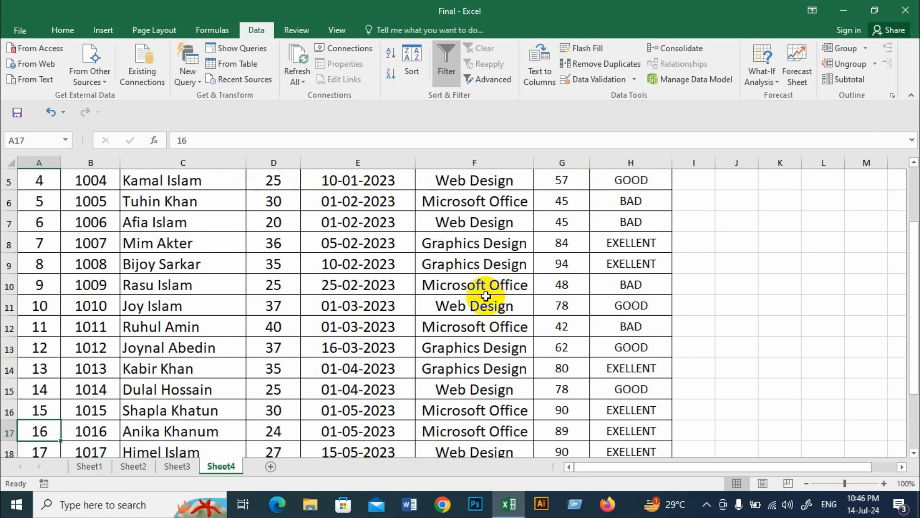
key(ctrl+z)
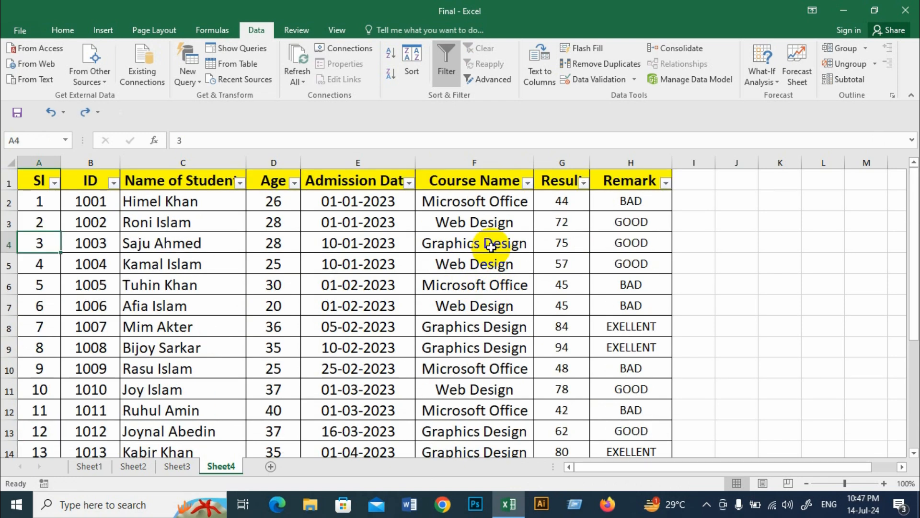
Filter the Course Name column to show only Graphics Design.
click(527, 183)
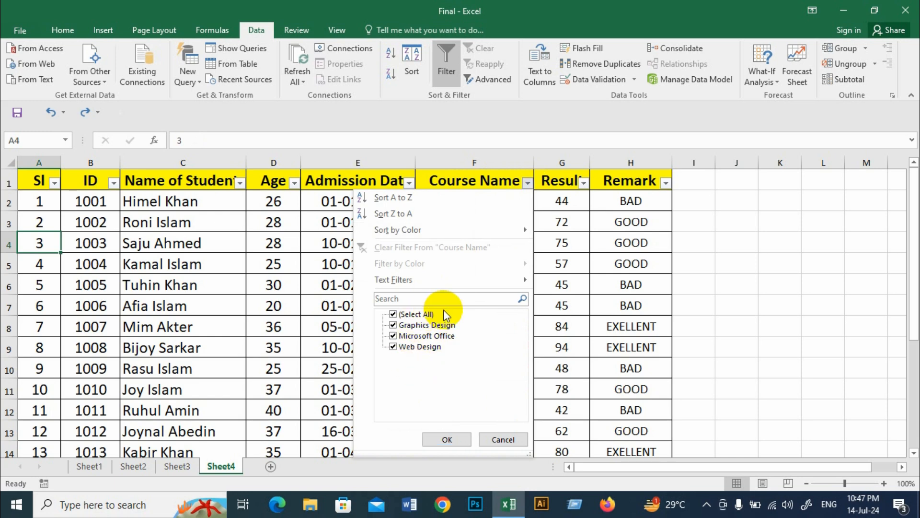
click(415, 316)
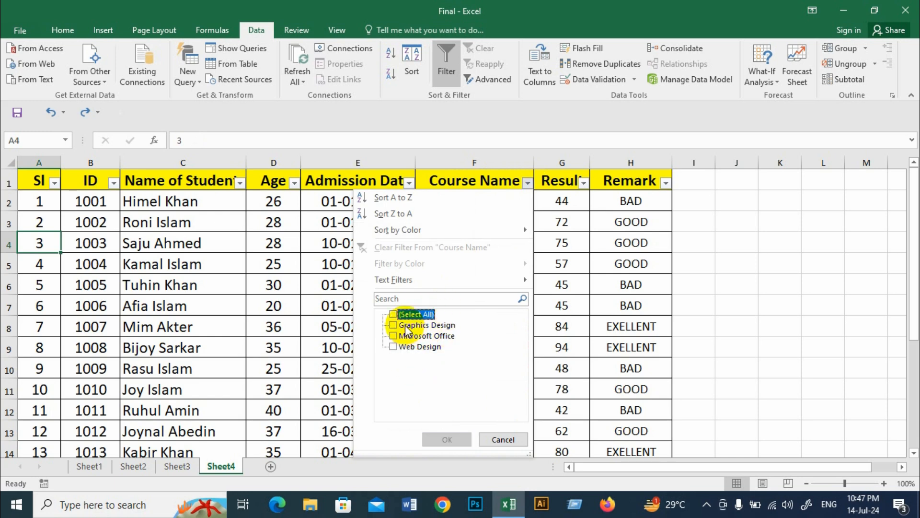
click(407, 326)
click(446, 439)
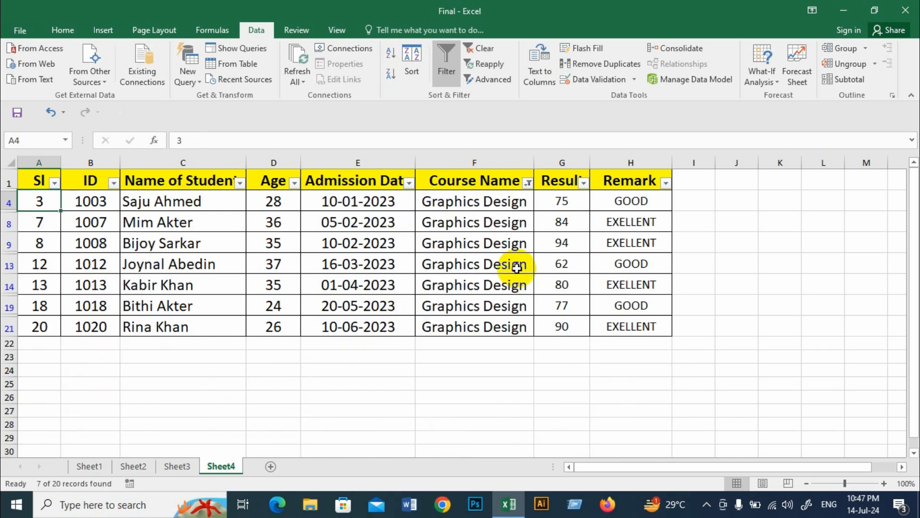
Review the filtered rows, examining their Course Name and Remark values.
drag(464, 202, 35, 329)
click(368, 301)
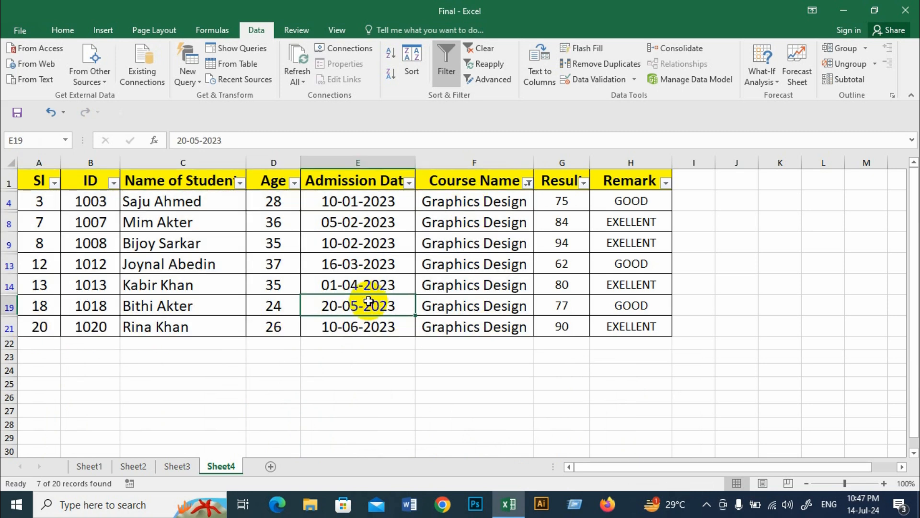
click(505, 264)
click(495, 198)
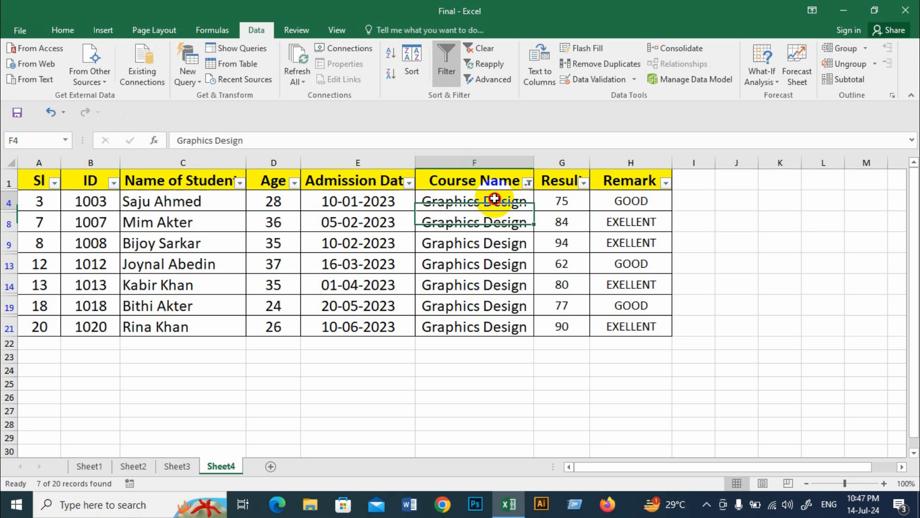
drag(495, 198, 496, 327)
drag(618, 226, 637, 329)
click(629, 205)
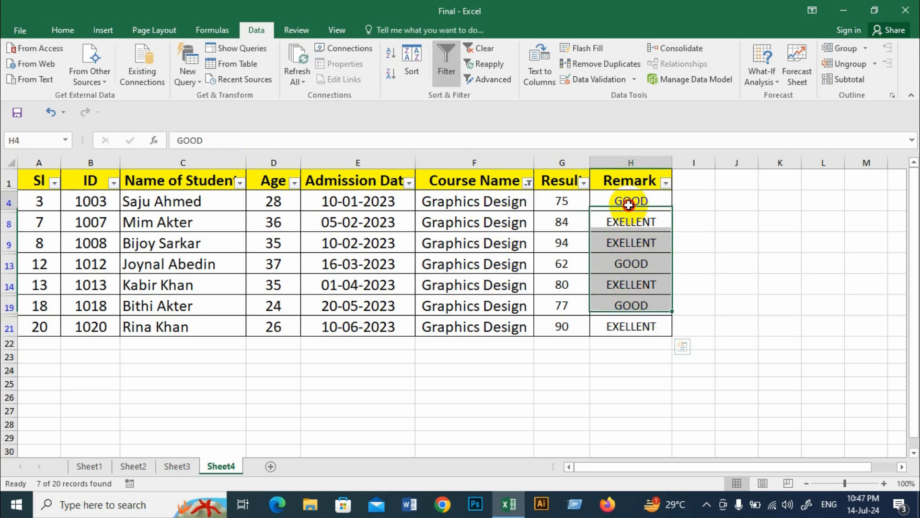
drag(629, 205, 638, 328)
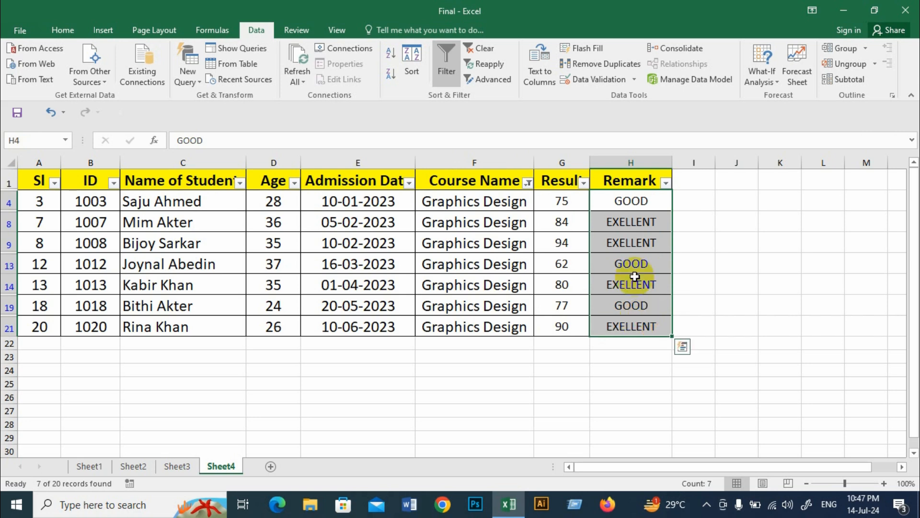
click(635, 272)
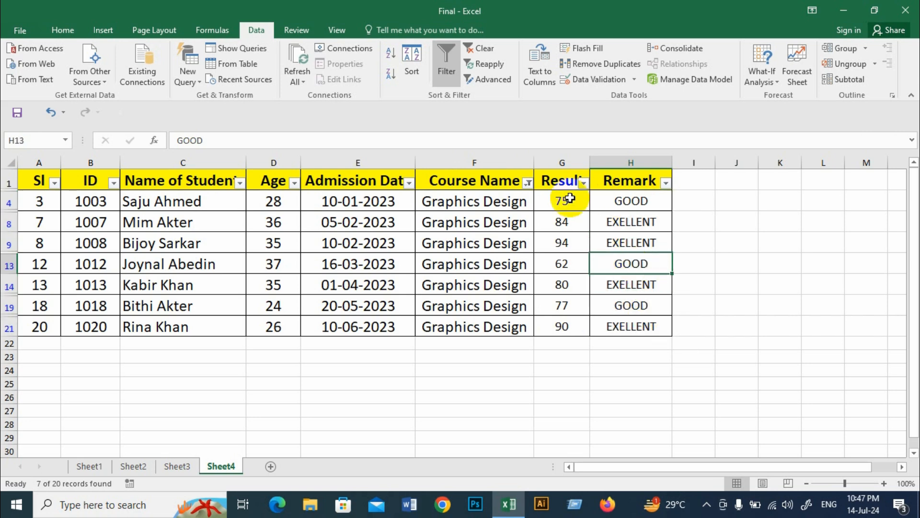
Filter the Remark column to show only EXELLENT and check the matching Graphics Design rows.
click(666, 182)
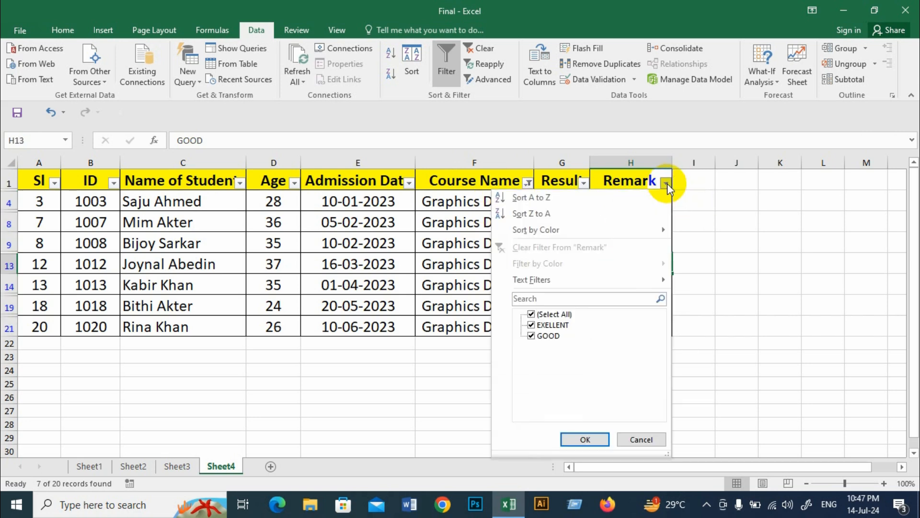
click(554, 314)
click(547, 325)
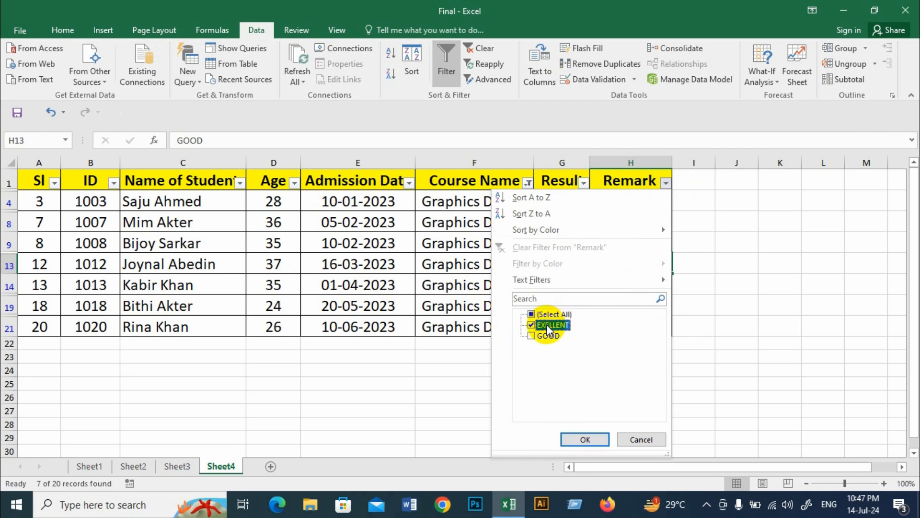
click(581, 439)
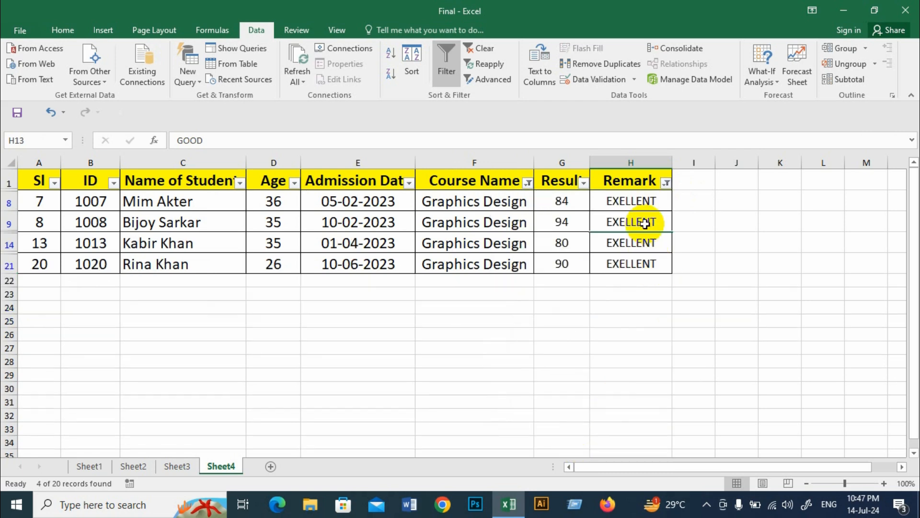
drag(631, 202, 89, 264)
click(620, 182)
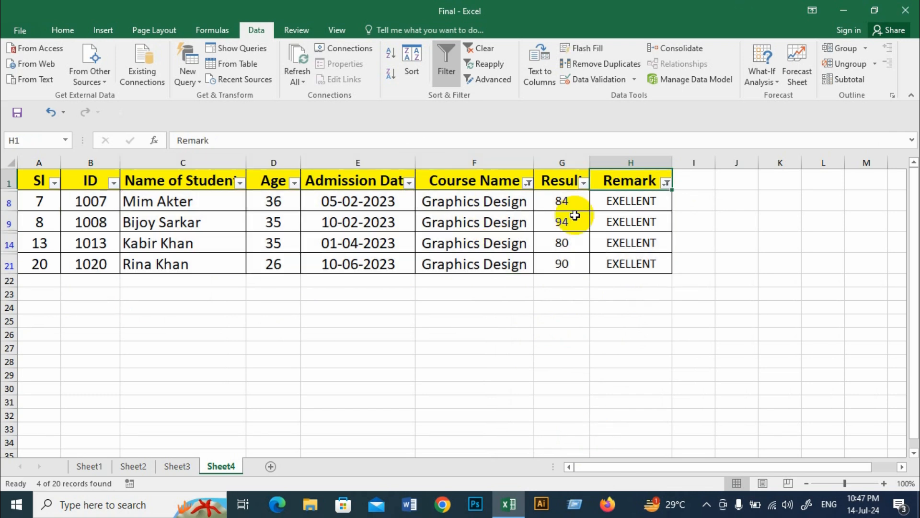
click(483, 180)
click(642, 184)
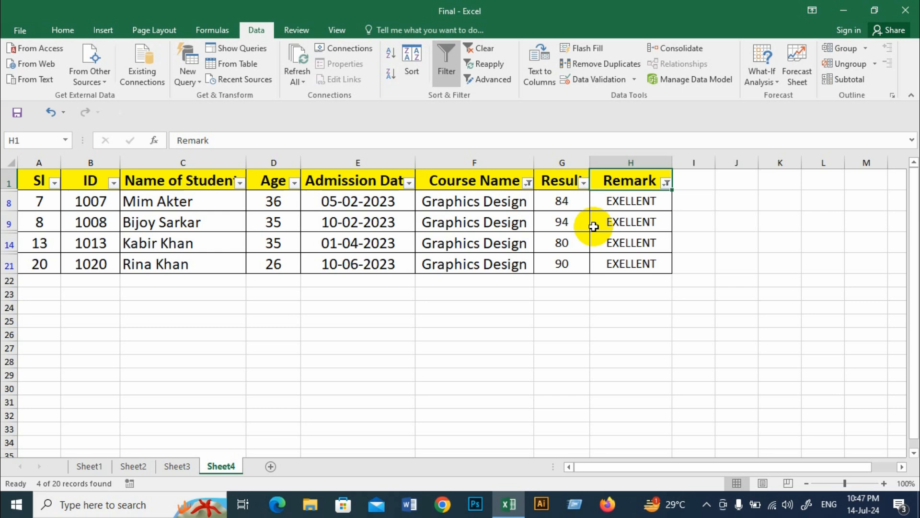
Reset the Remark filter to include all remarks and check the restored Graphics Design rows.
click(666, 183)
click(544, 314)
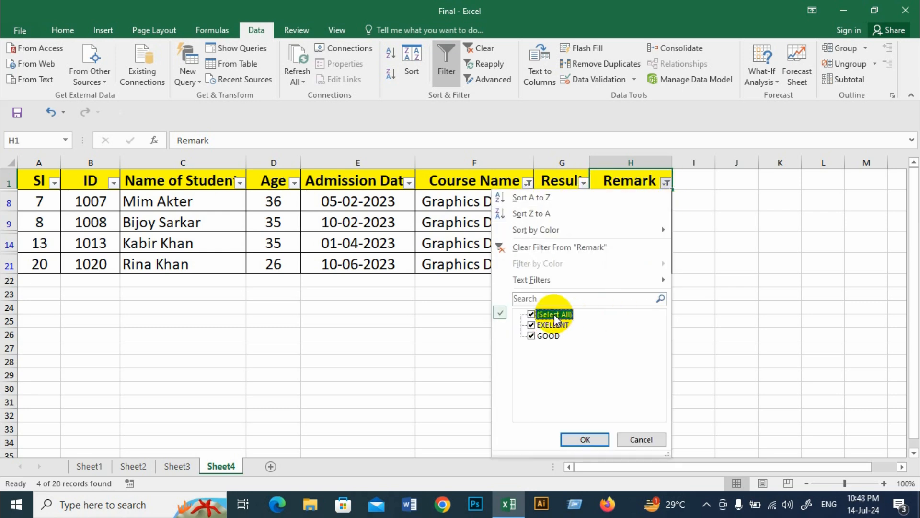
click(582, 440)
drag(633, 202, 647, 273)
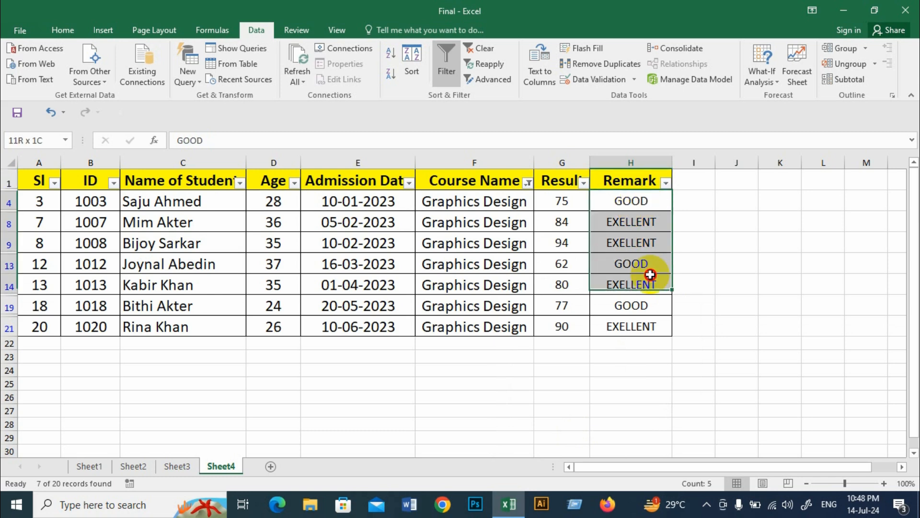
click(514, 234)
Reset the Course Name filter to include all courses and look through the full student list.
click(528, 183)
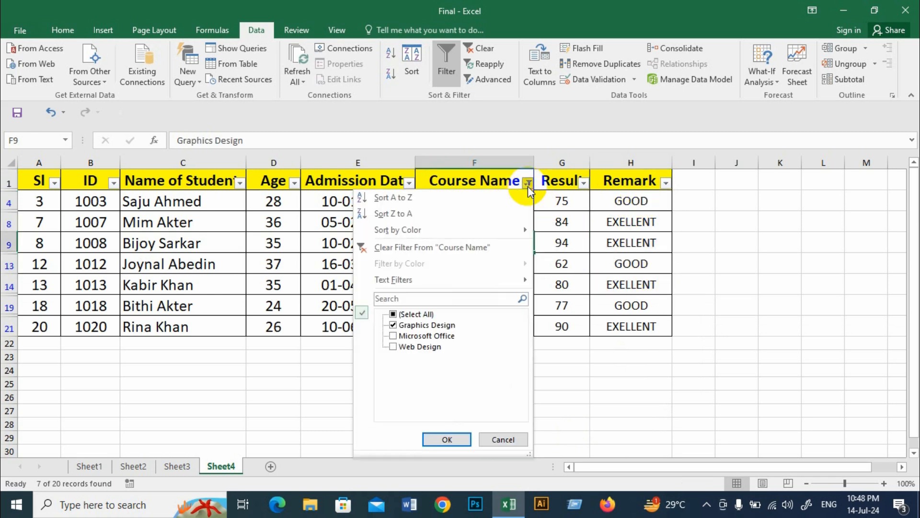
click(414, 315)
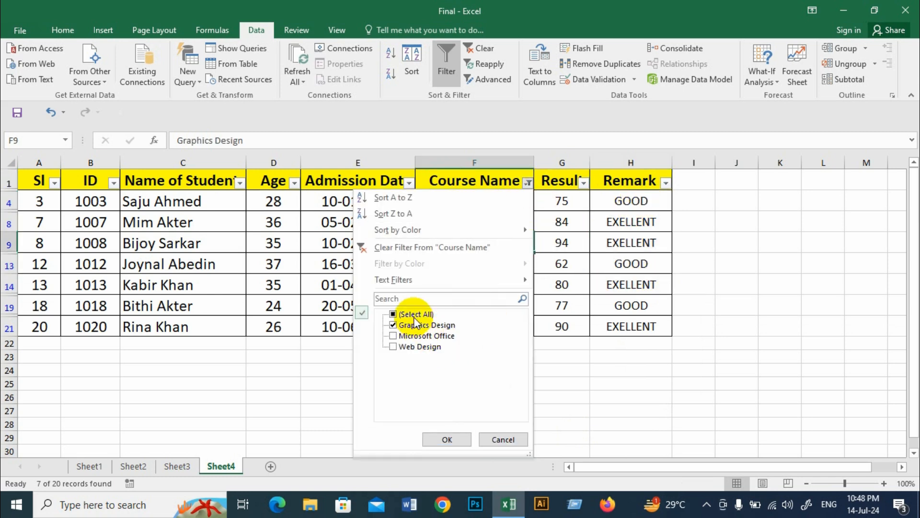
click(438, 440)
scroll(515, 242, down, 2)
scroll(473, 288, down, 2)
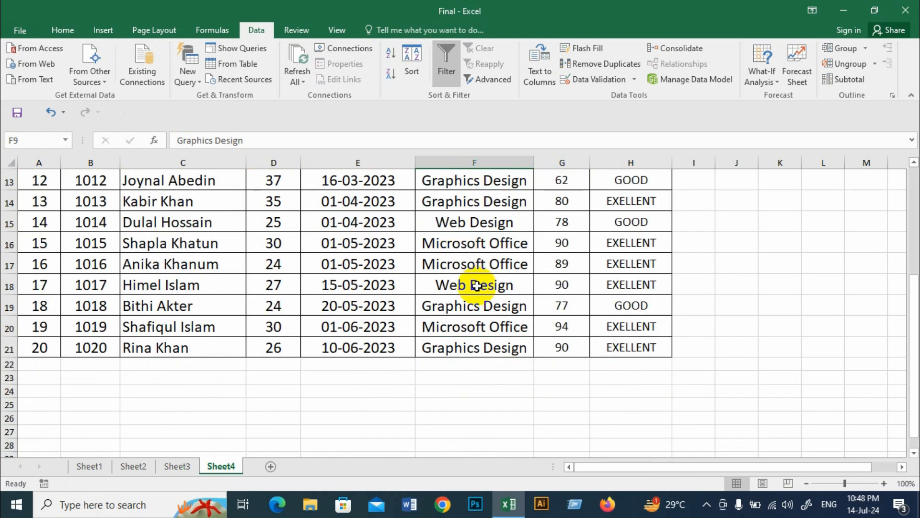
scroll(477, 288, up, 4)
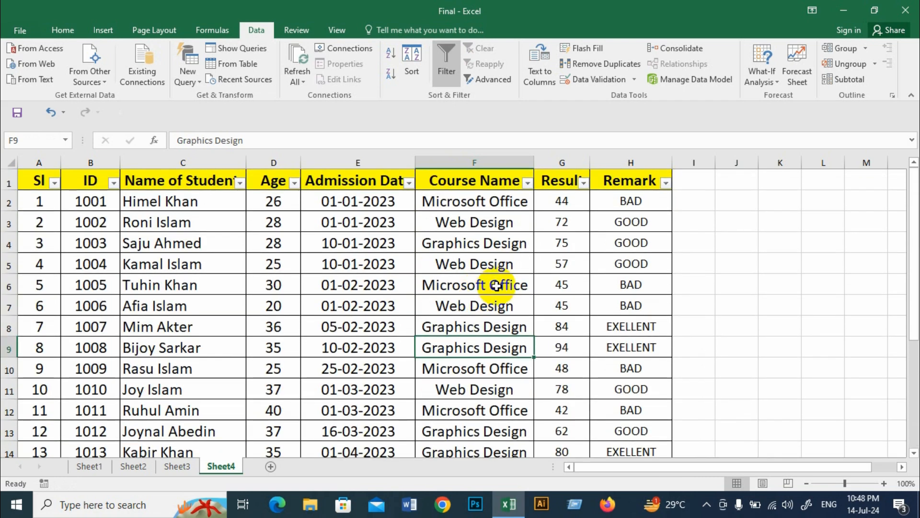
Filter the Admission Date column to show only January 2023 and check the matching rows.
click(472, 201)
click(366, 198)
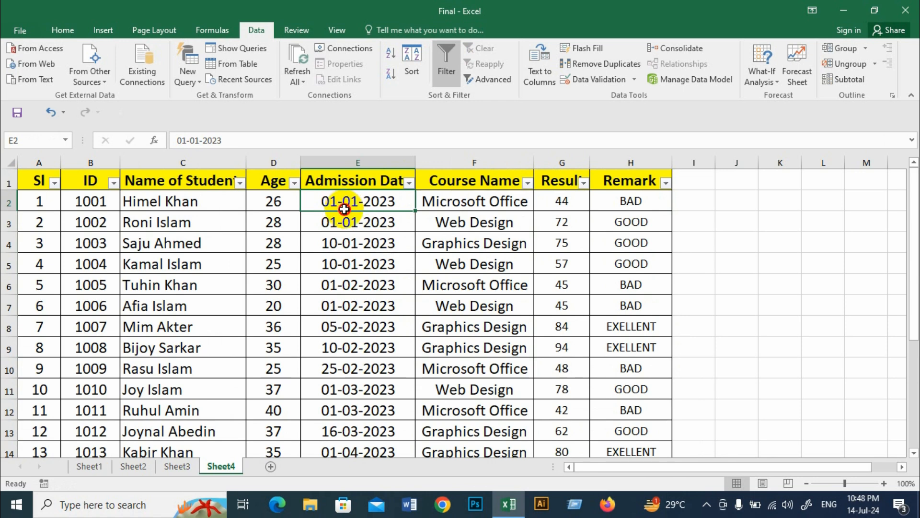
drag(346, 200, 350, 263)
click(358, 246)
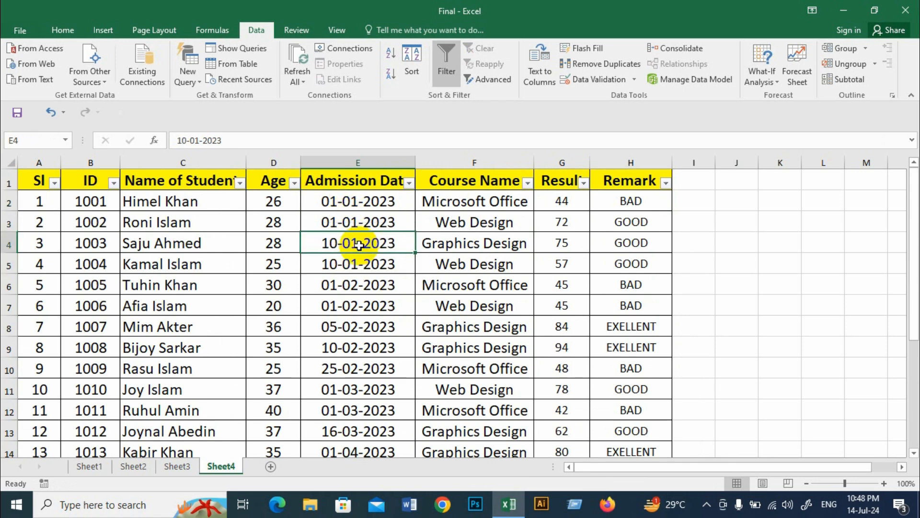
click(409, 183)
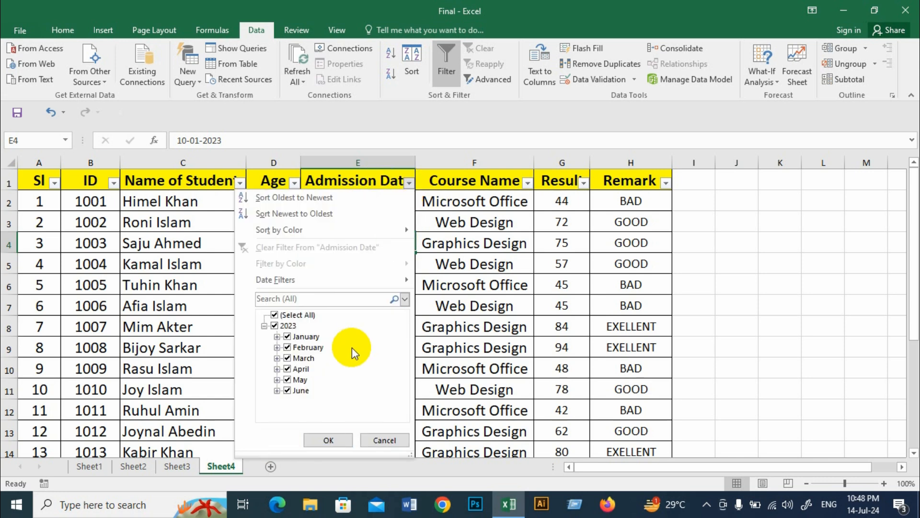
click(290, 315)
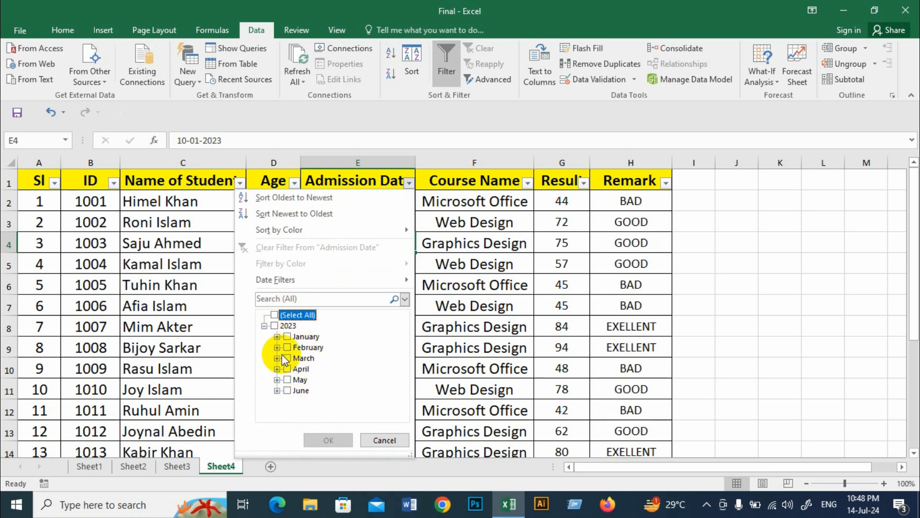
click(297, 338)
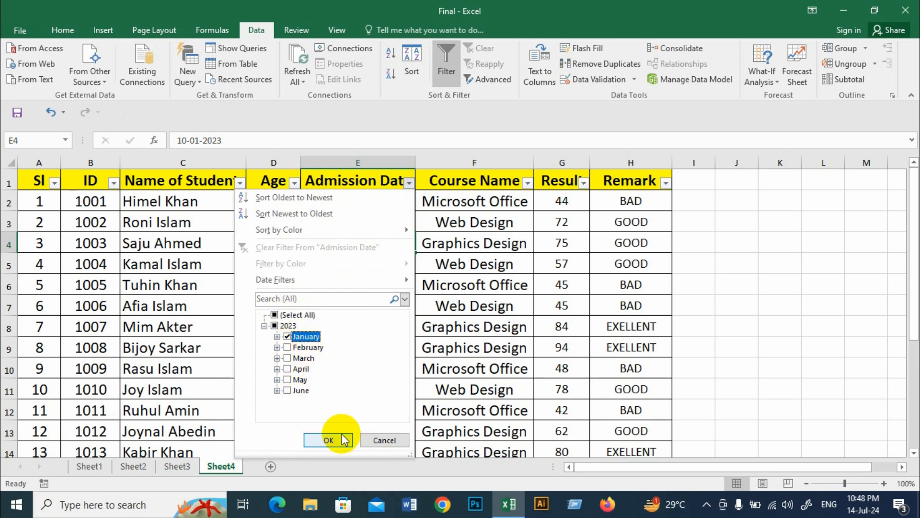
click(328, 441)
drag(354, 201, 68, 269)
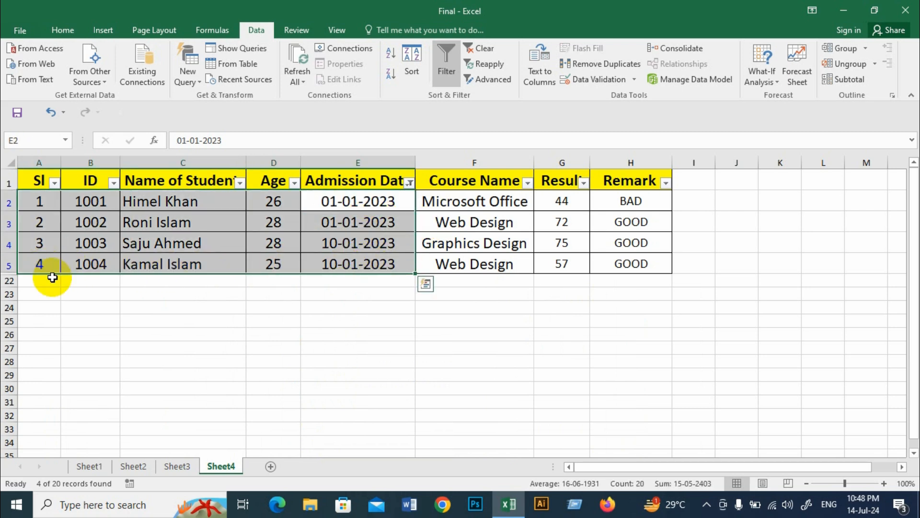
click(357, 219)
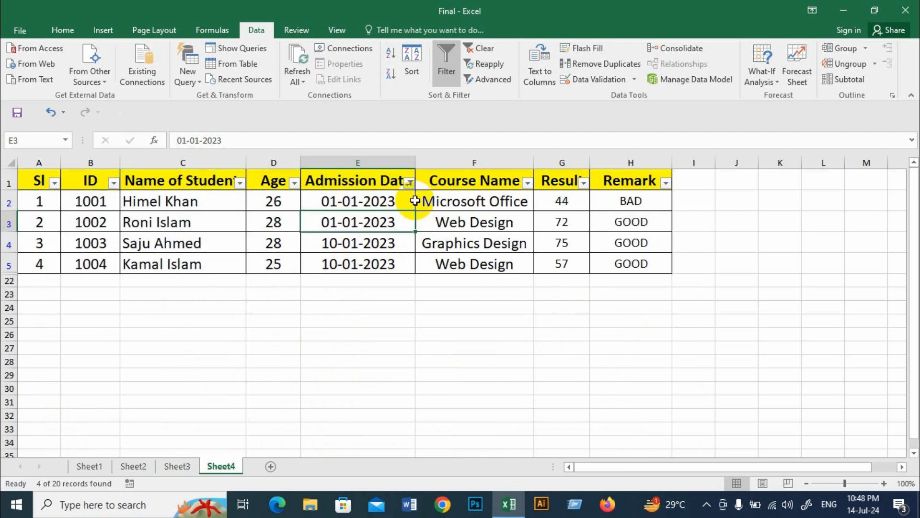
Reset the Admission Date filter to include all months and look through the full table.
click(409, 182)
click(288, 315)
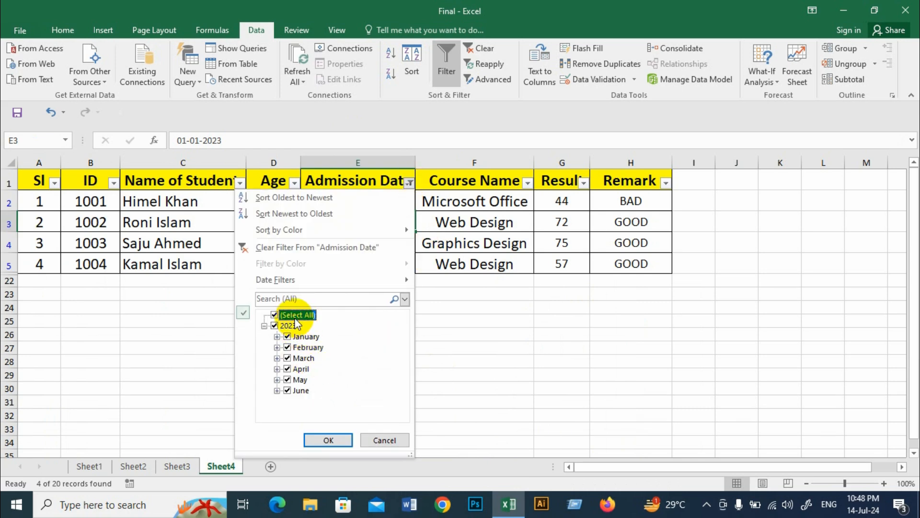
click(331, 440)
scroll(376, 257, down, 5)
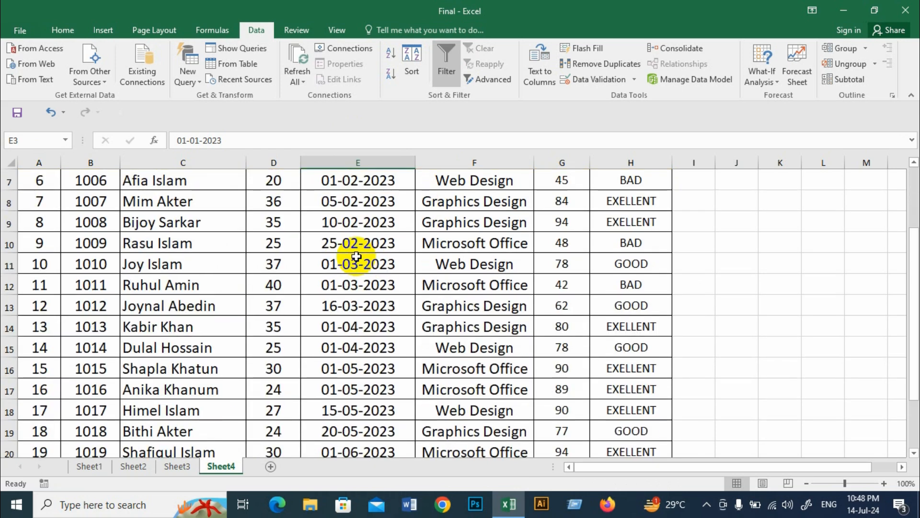
scroll(345, 279, up, 5)
Filter the ID column to show only the student with serial number 4 and check that record.
click(219, 201)
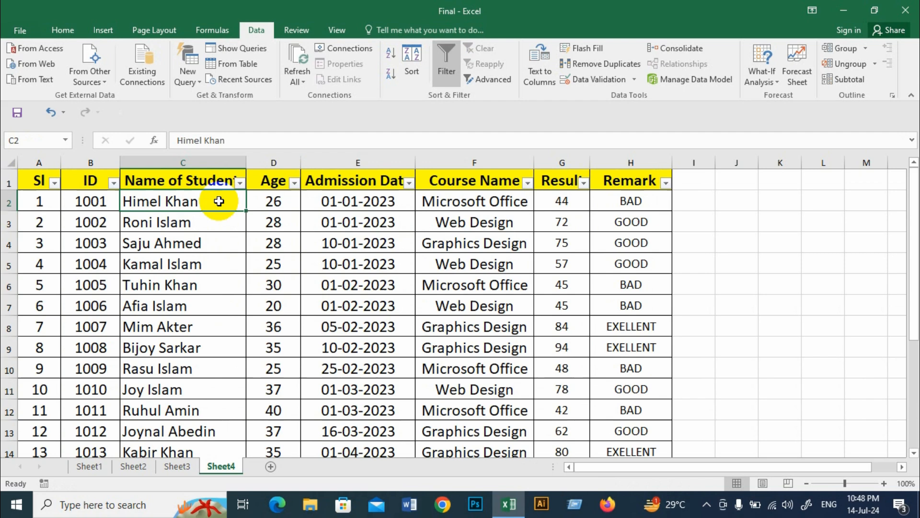
drag(90, 200, 93, 407)
click(97, 305)
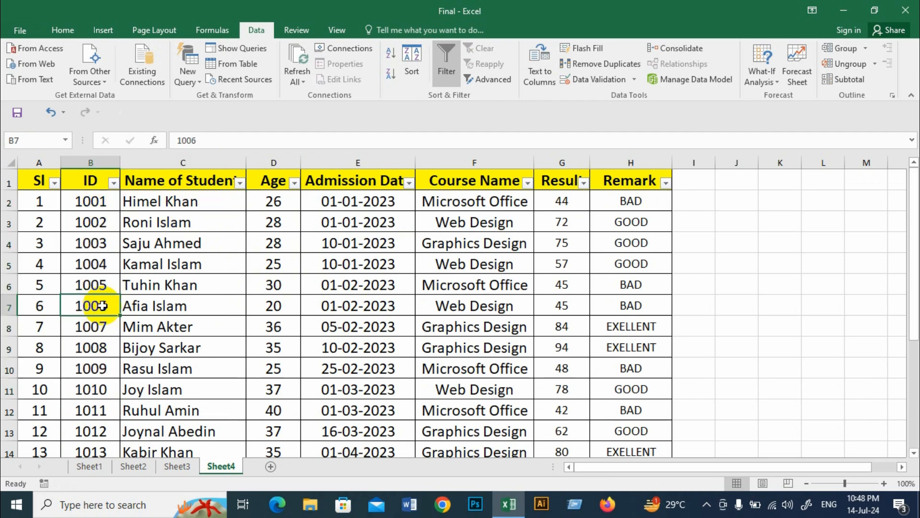
scroll(93, 297, down, 2)
scroll(92, 288, up, 2)
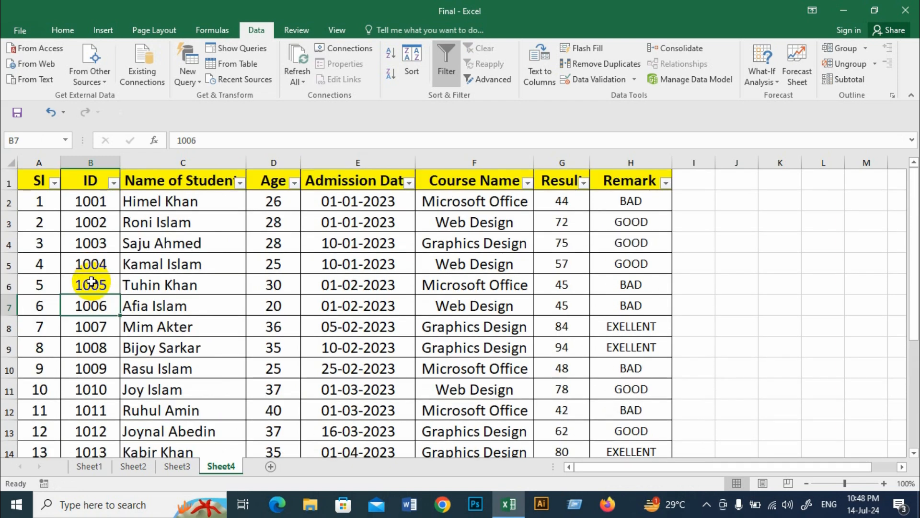
click(113, 183)
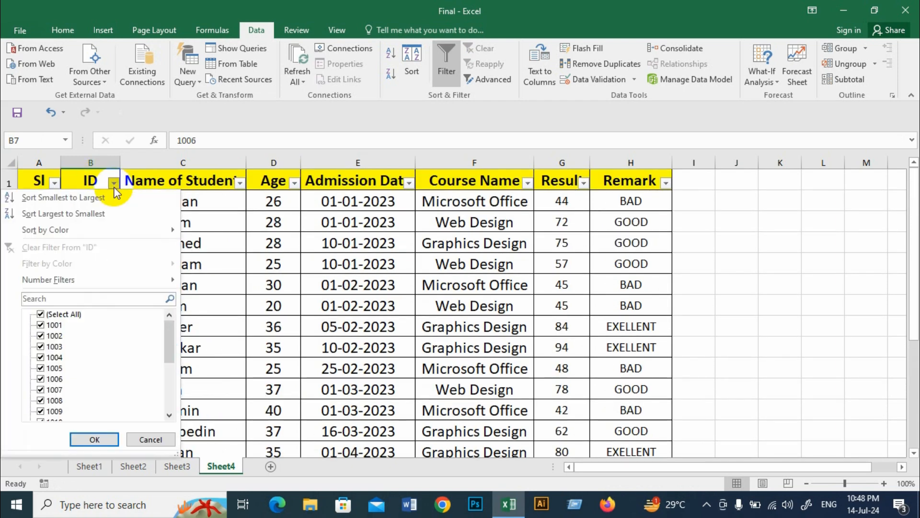
click(56, 316)
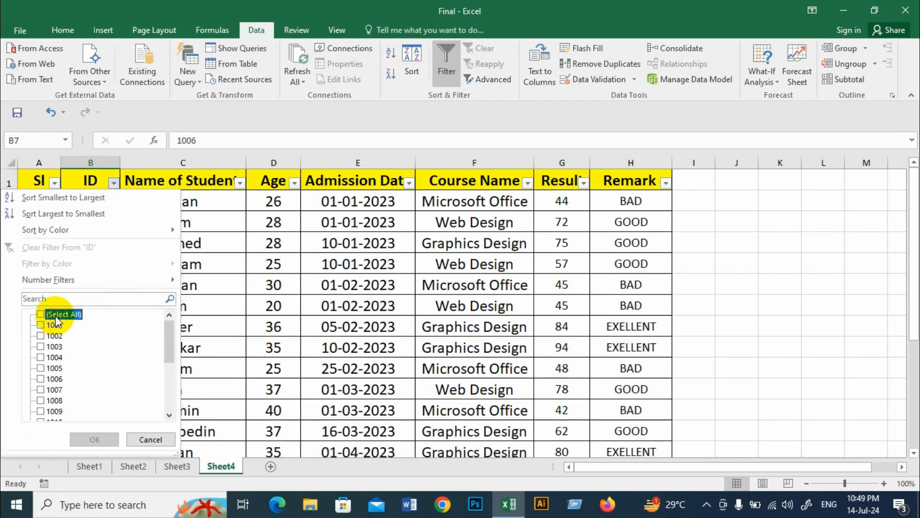
click(41, 357)
click(96, 438)
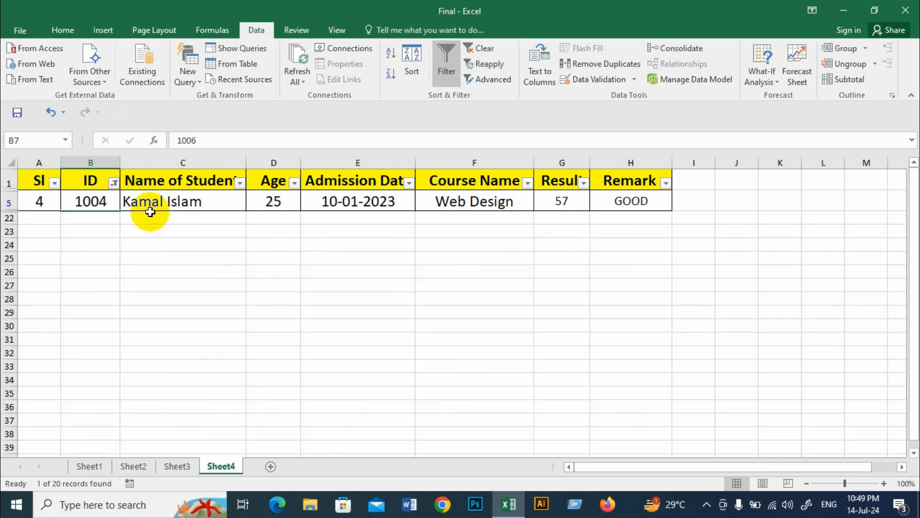
drag(92, 201, 623, 202)
click(112, 203)
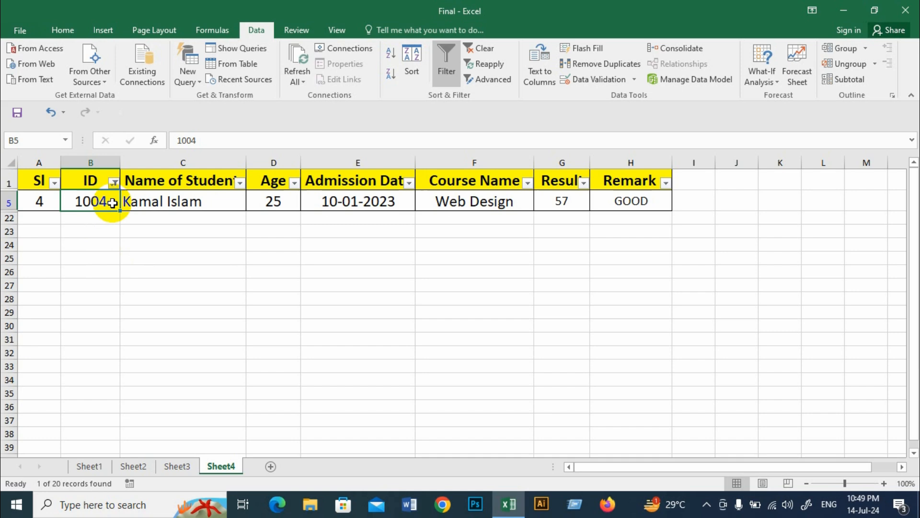
Reset the ID filter to include all student IDs.
click(113, 182)
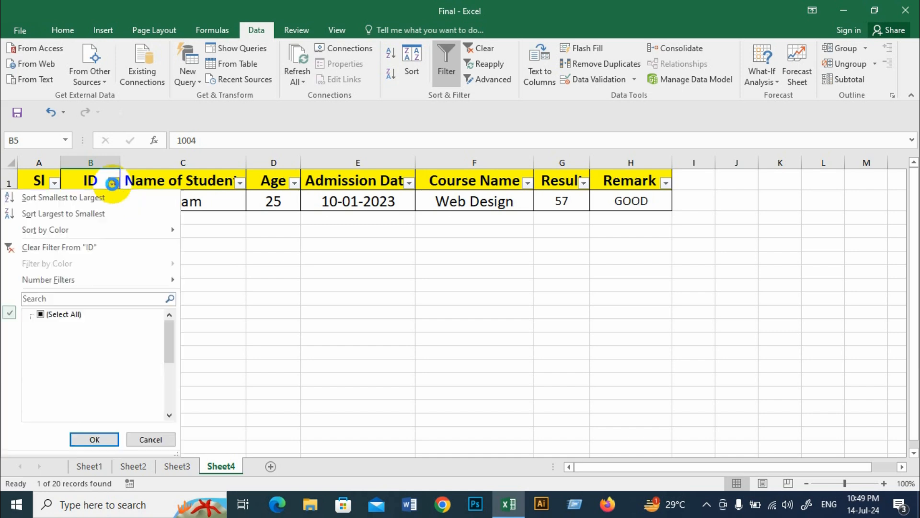
click(64, 316)
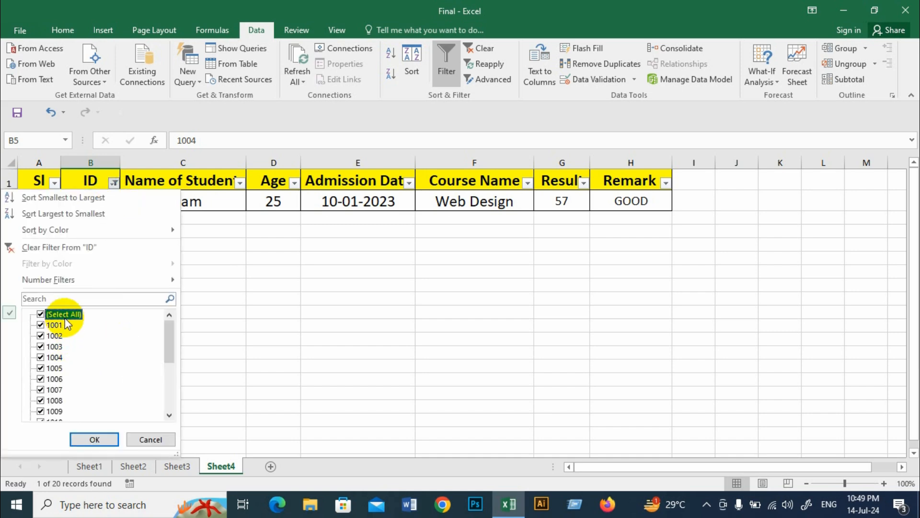
click(94, 439)
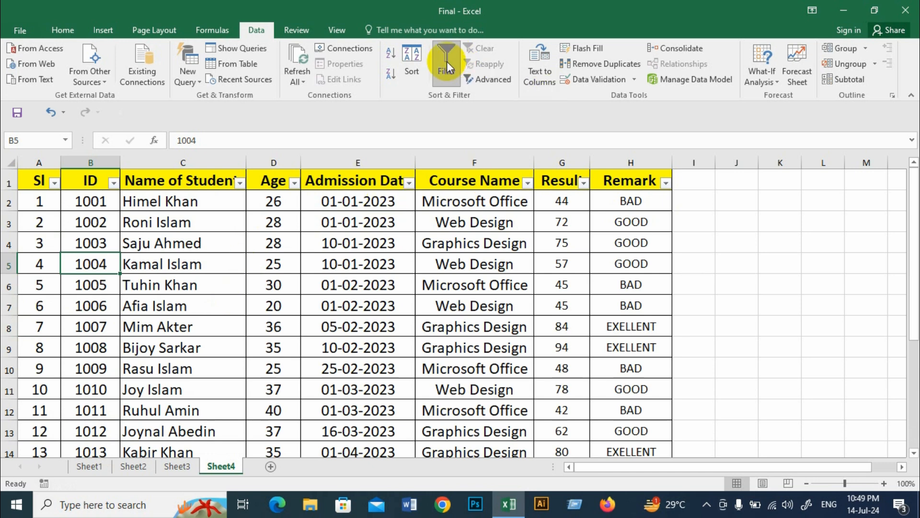
Turn off the Filter option for the student table to remove the header filters.
click(55, 30)
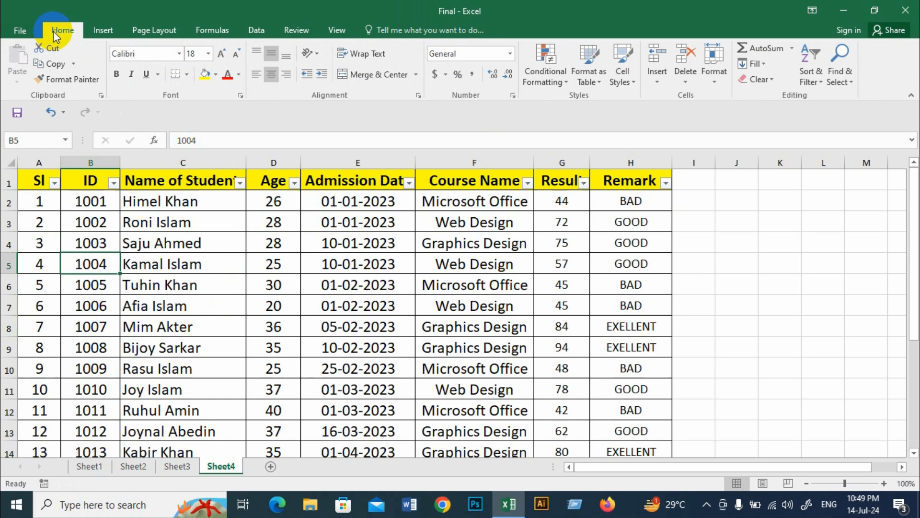
click(815, 75)
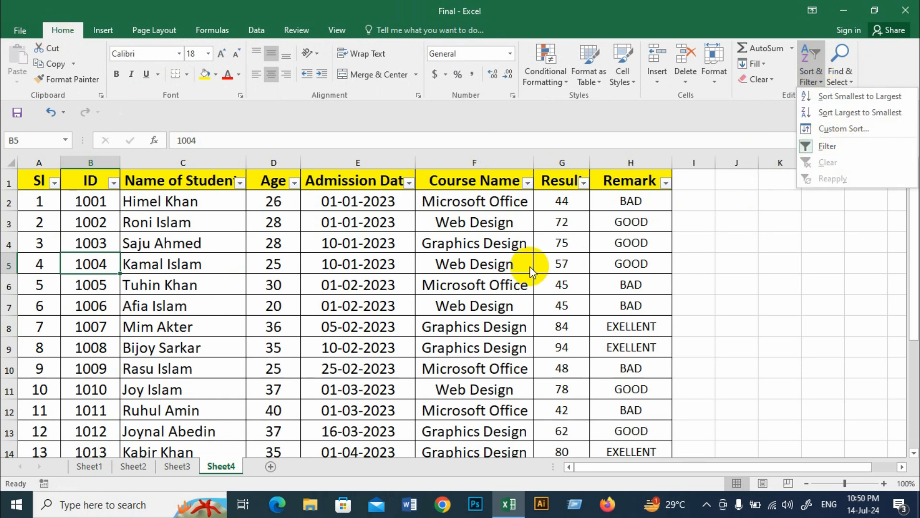
click(844, 145)
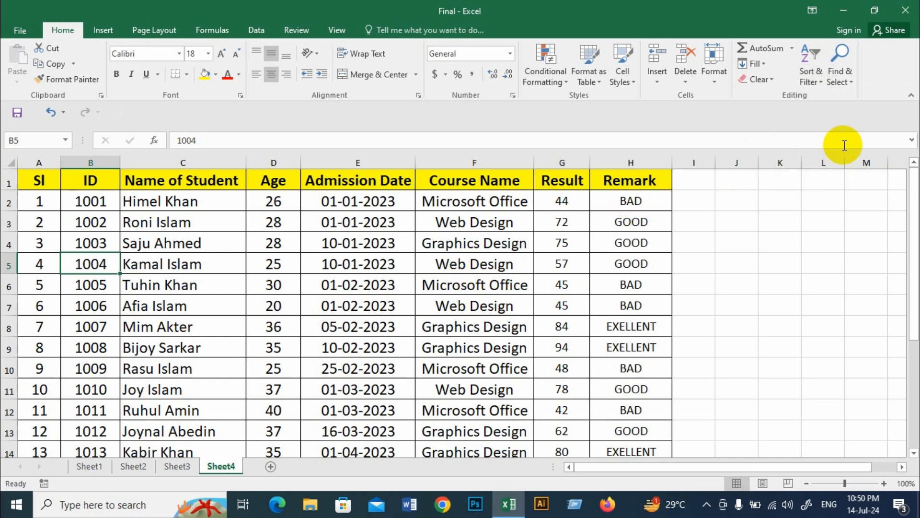
Open the Quick Access Toolbar customization options and list All Commands as the command source.
click(494, 238)
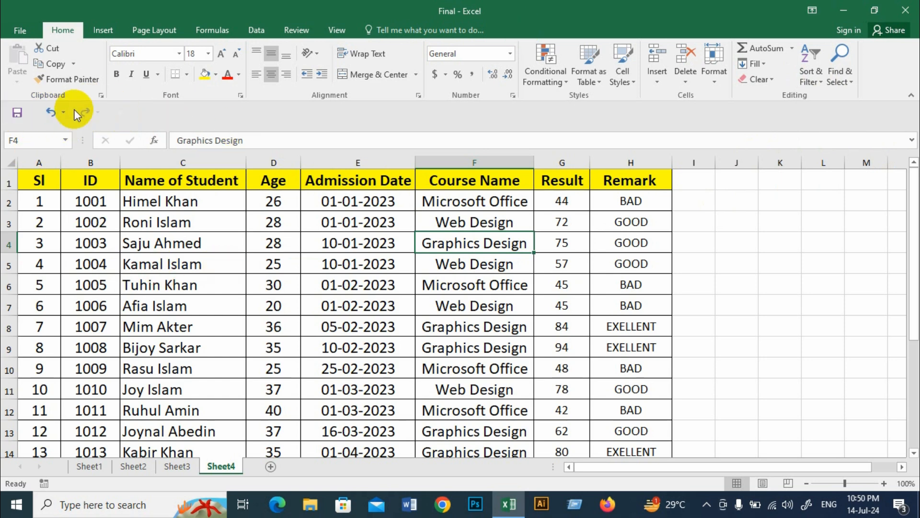
click(131, 114)
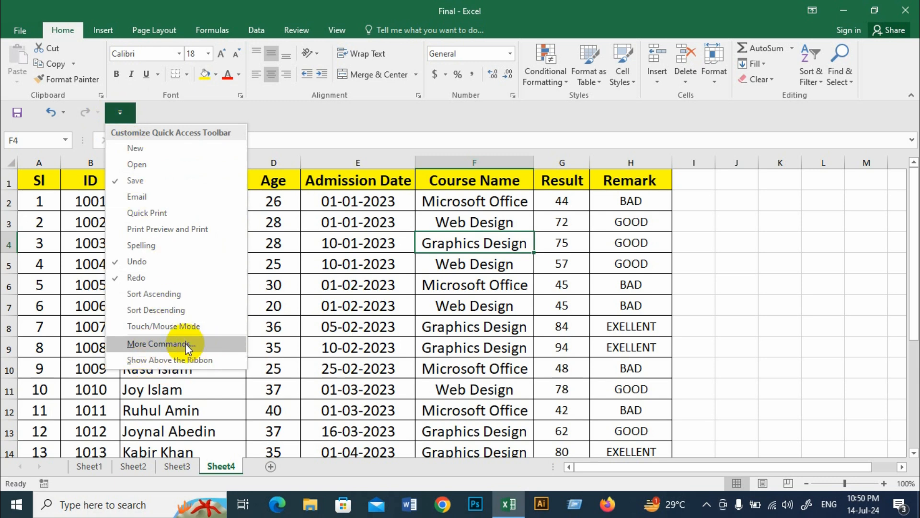
click(188, 347)
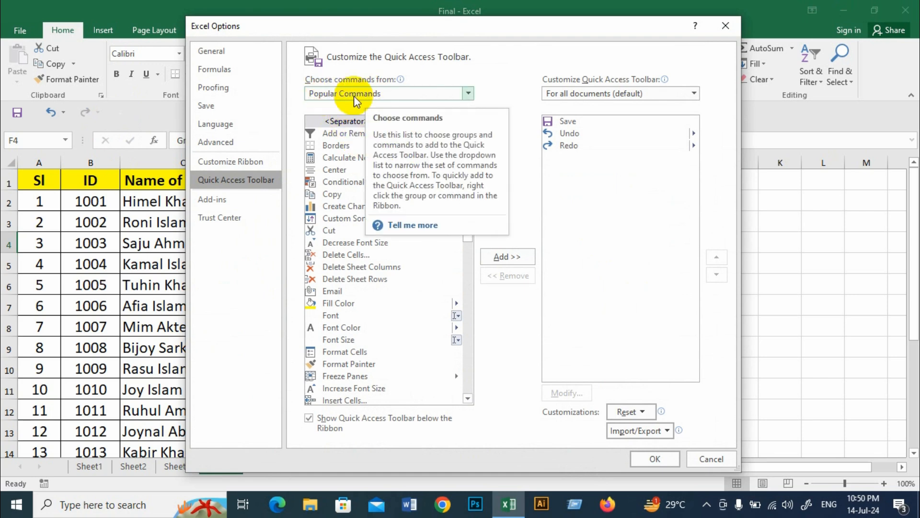
click(465, 95)
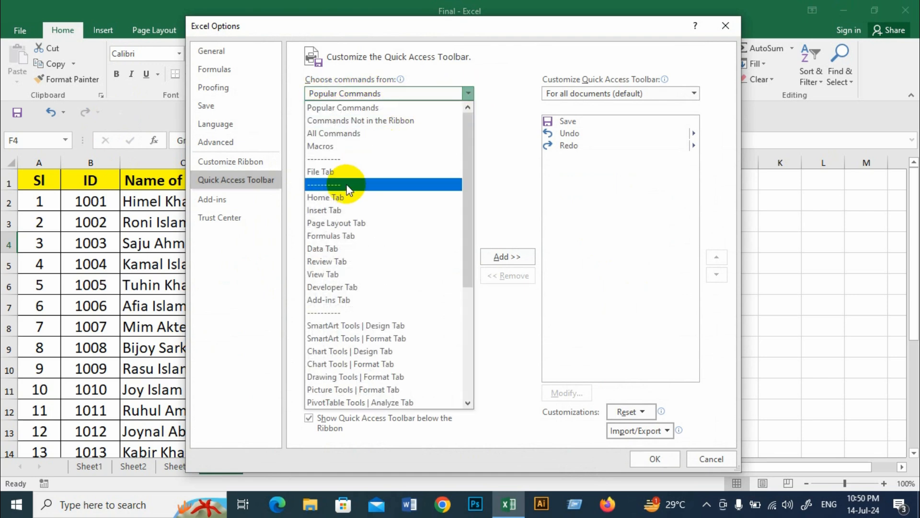
click(338, 133)
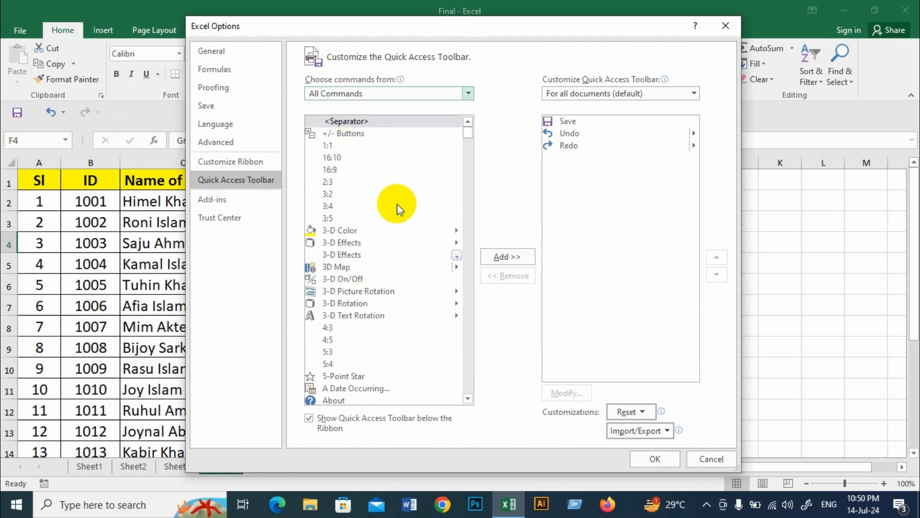
Find the AutoFilter command, add it to the Quick Access Toolbar and apply the change.
scroll(373, 231, down, 5)
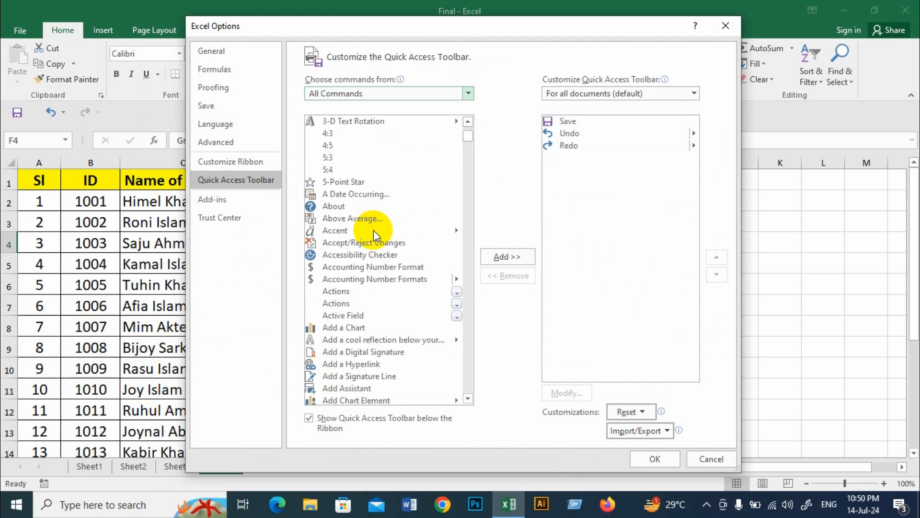
scroll(374, 235, down, 4)
scroll(374, 320, down, 7)
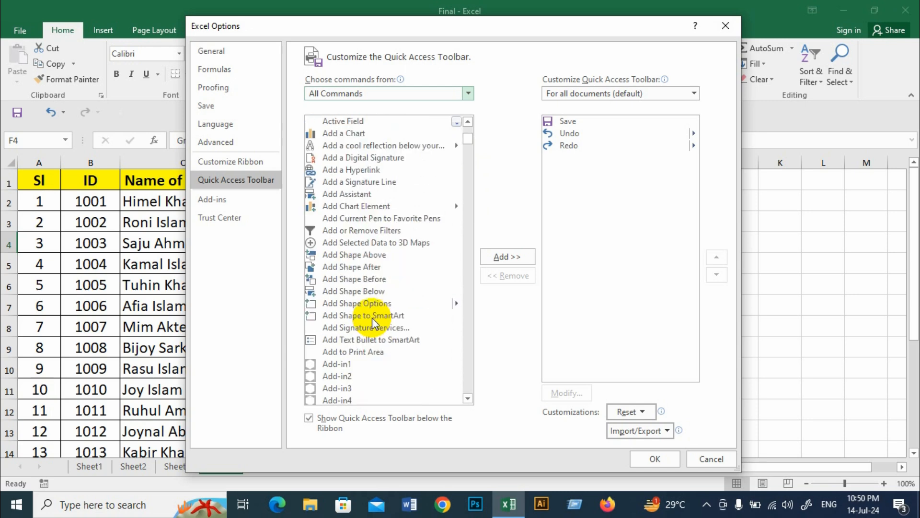
scroll(377, 315, down, 5)
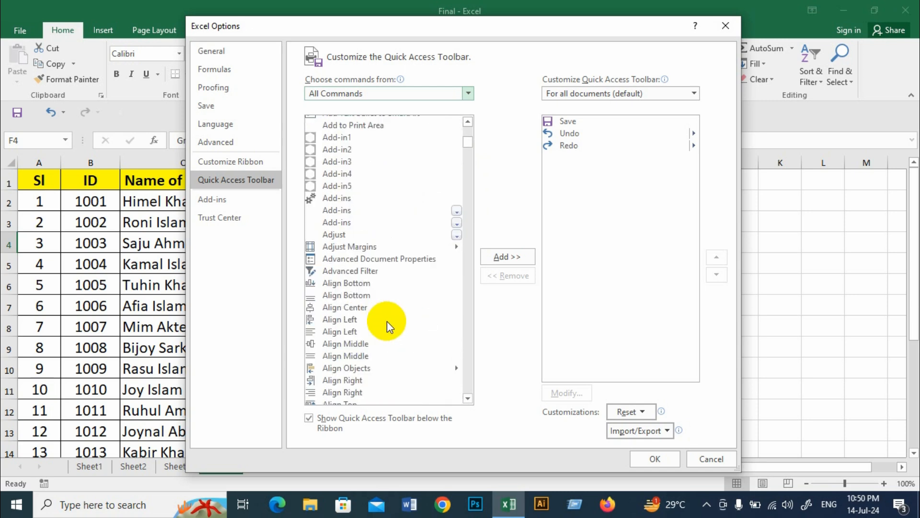
scroll(387, 317, down, 5)
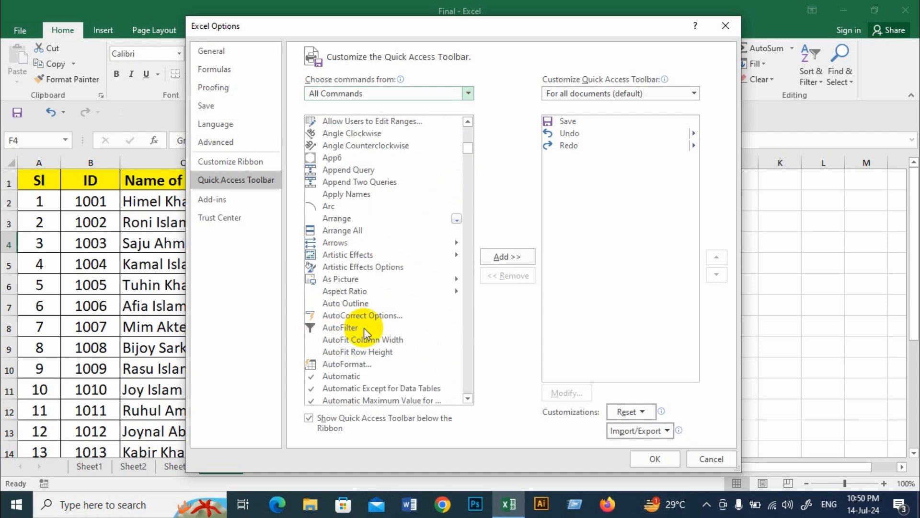
click(336, 328)
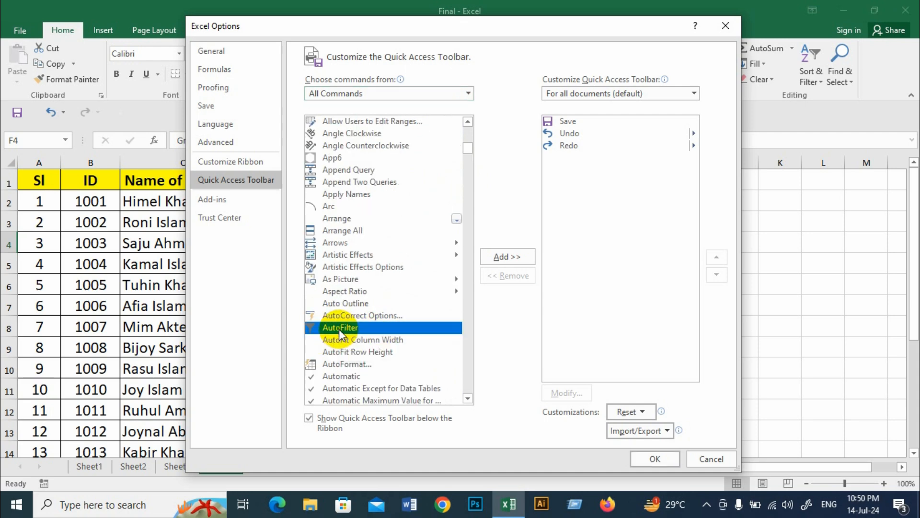
click(509, 258)
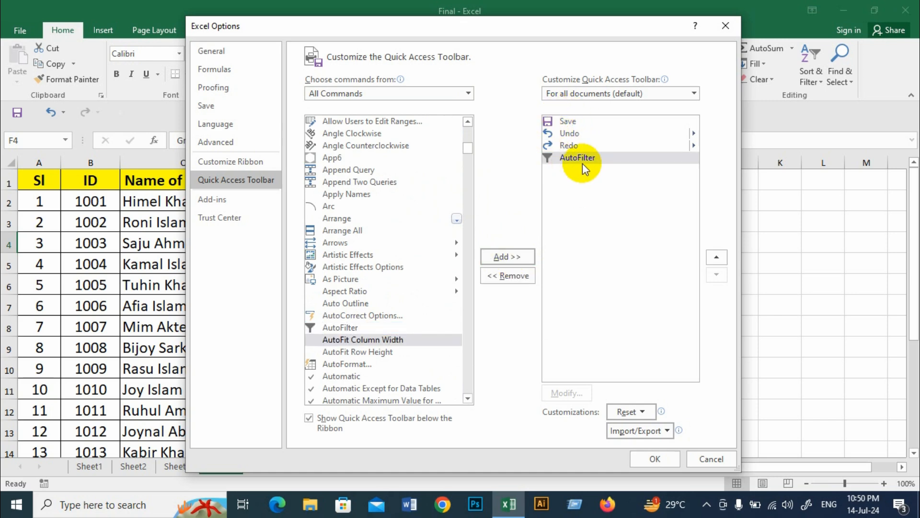
click(655, 459)
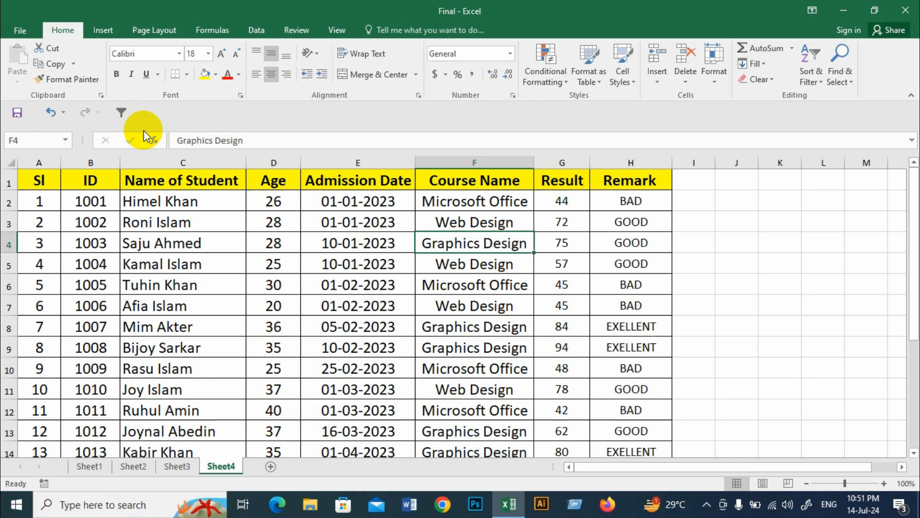
Filter the student table to Web Design courses by applying AutoFilter from a Web Design cell, and check the matching rows.
click(216, 247)
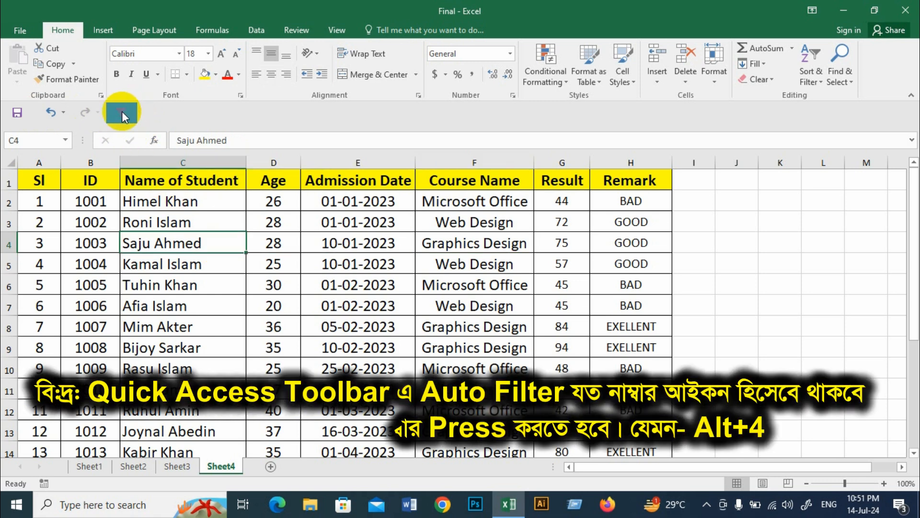
click(206, 261)
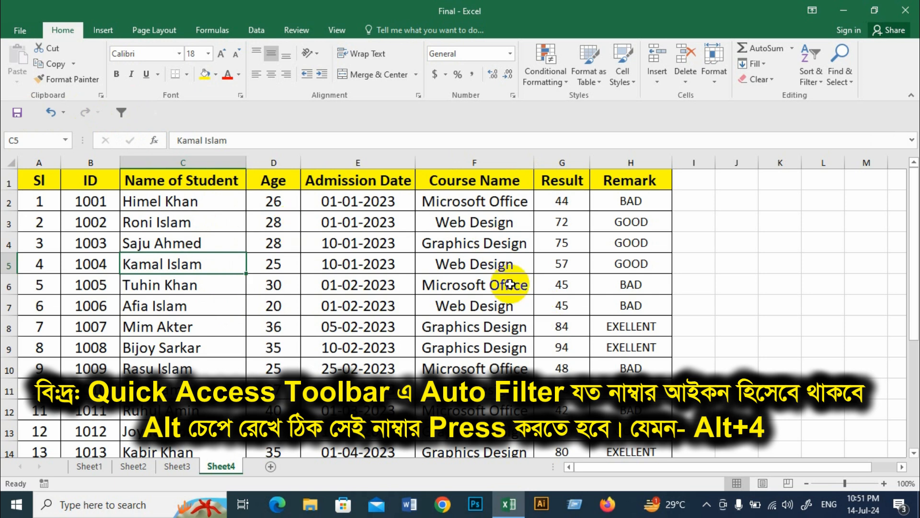
click(474, 222)
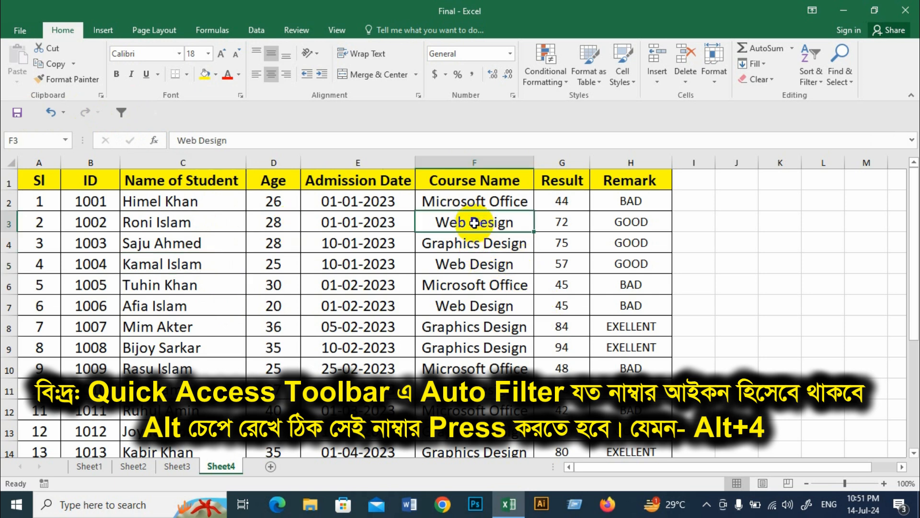
click(473, 249)
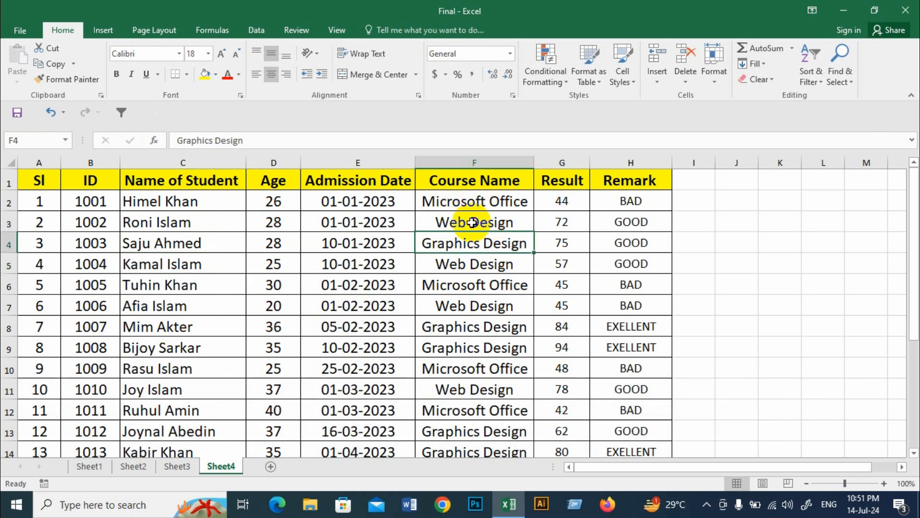
click(473, 223)
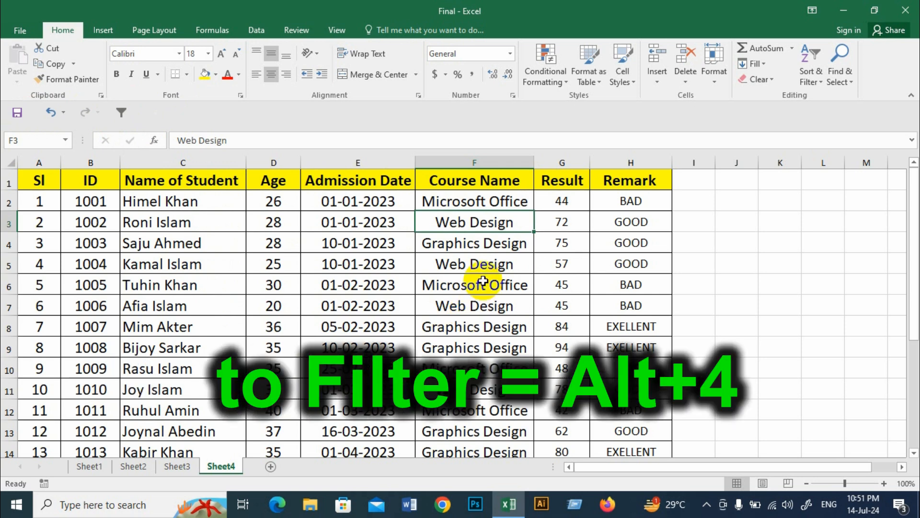
key(alt+4)
drag(477, 200, 36, 306)
click(502, 306)
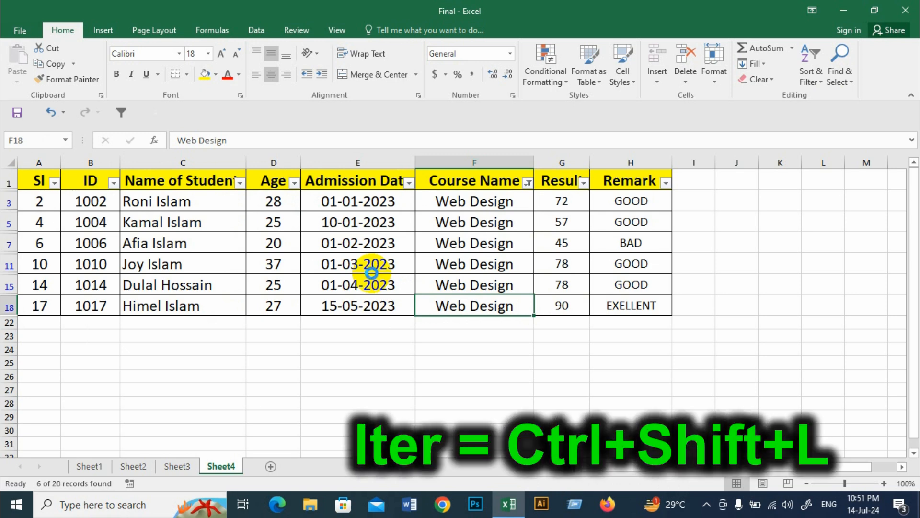
Remove the Web Design filter from the student table and check that the header row has no filters.
key(ctrl+shift+l)
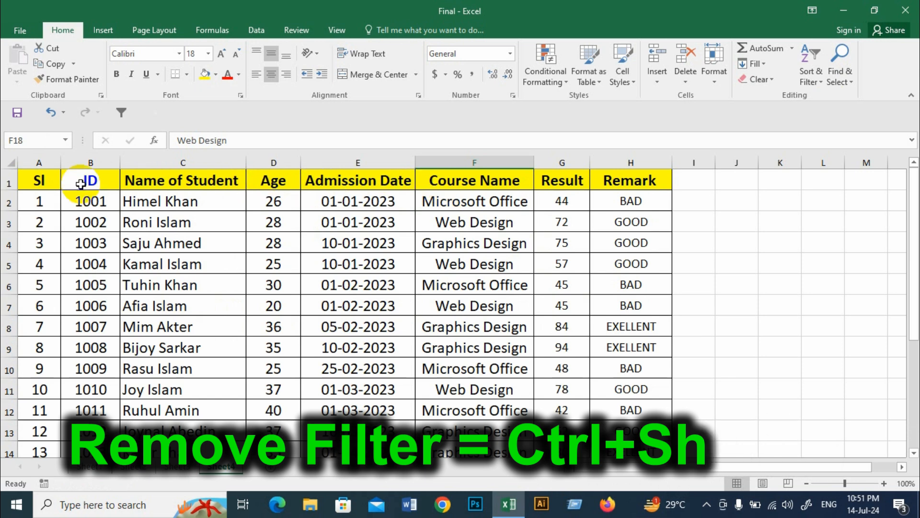
drag(52, 182, 641, 181)
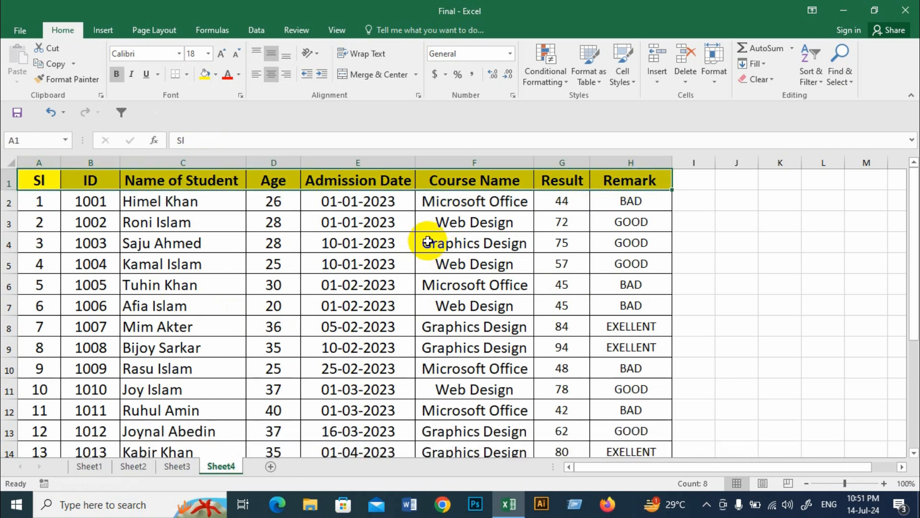
click(463, 223)
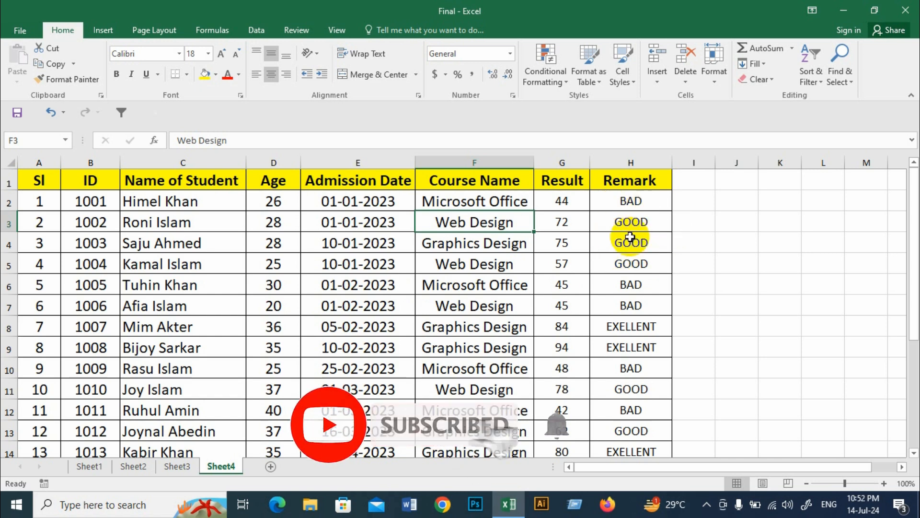
Filter the student table to GOOD remarks by applying AutoFilter from a GOOD cell, and remove the filter after checking the rows.
click(631, 264)
click(632, 225)
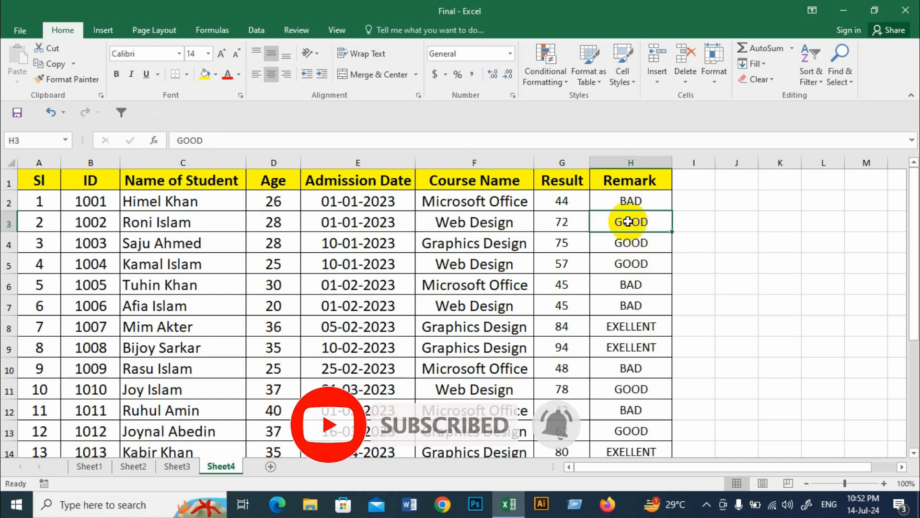
key(alt+4)
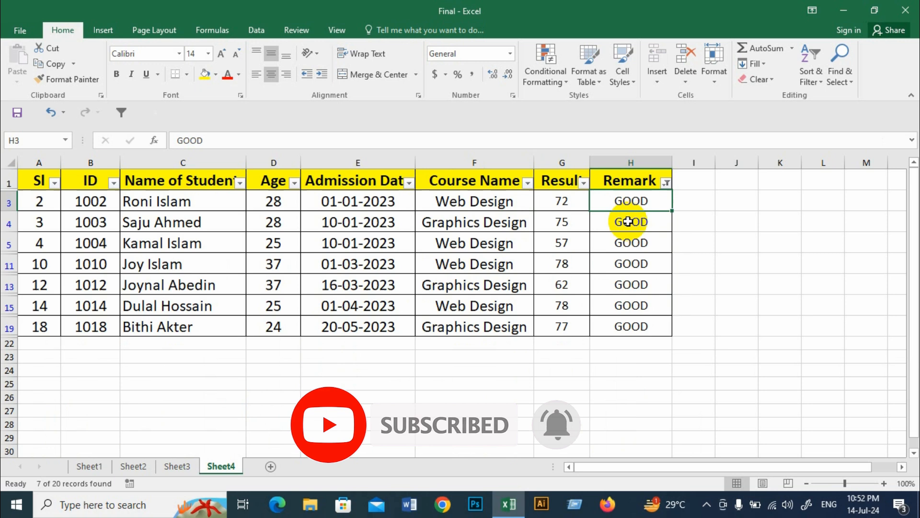
drag(635, 201, 637, 325)
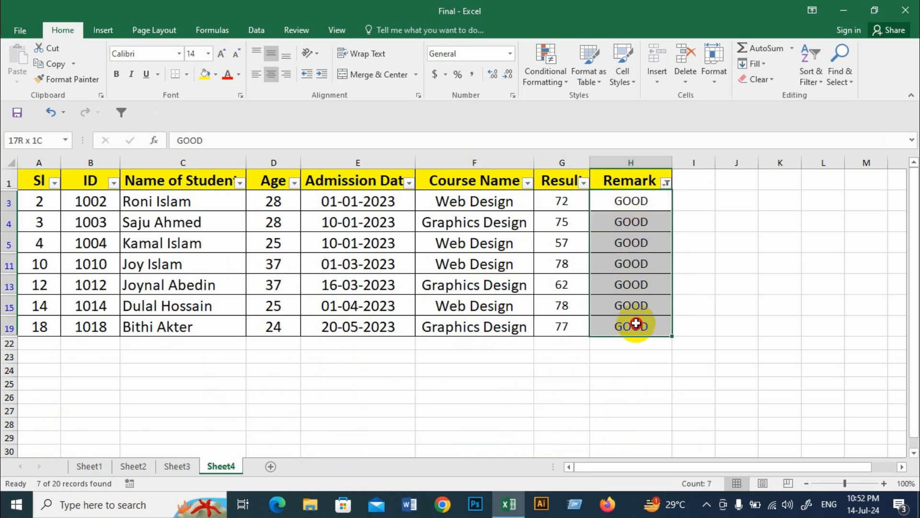
click(620, 201)
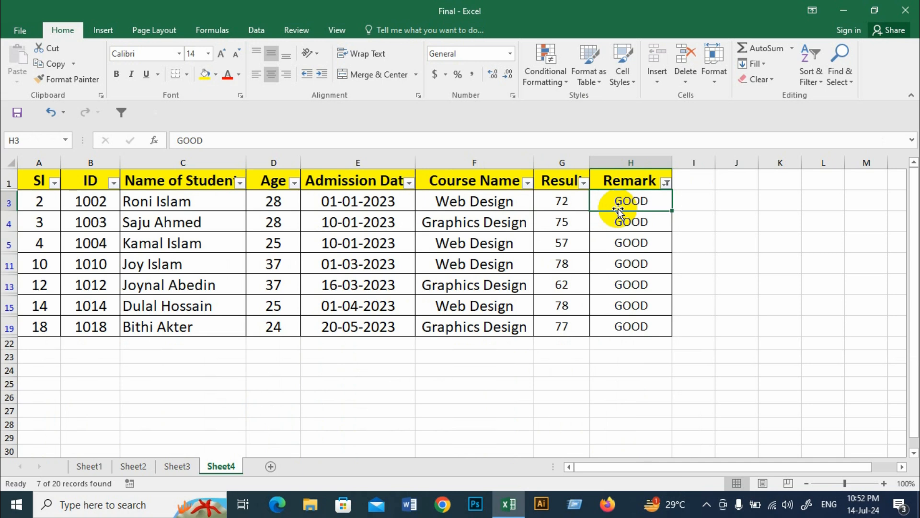
key(ctrl+shift+l)
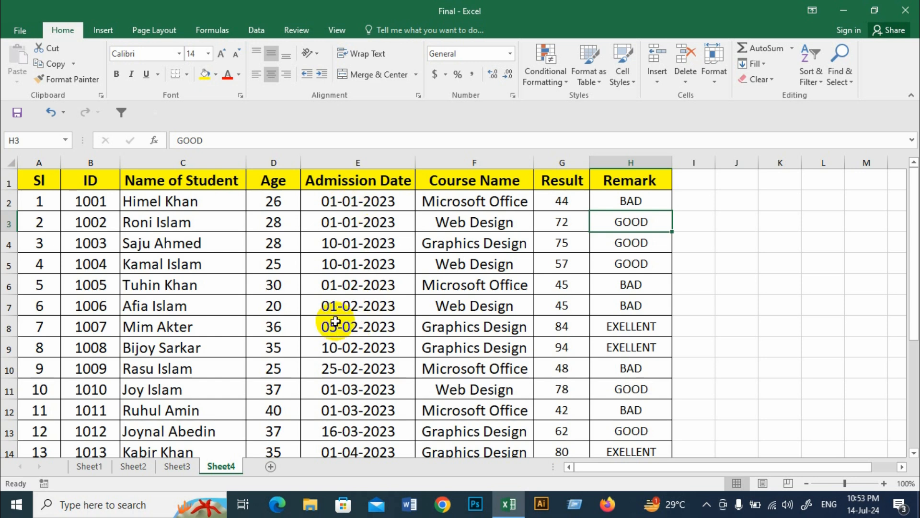
Filter the student table to admission date 01-02-2023 with AutoFilter from a matching cell, and remove the filter after checking the rows.
click(352, 306)
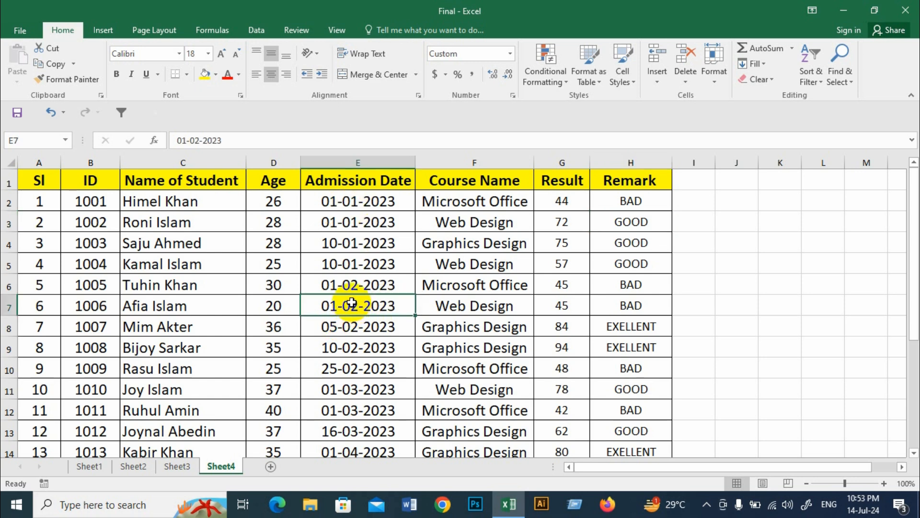
key(alt+4)
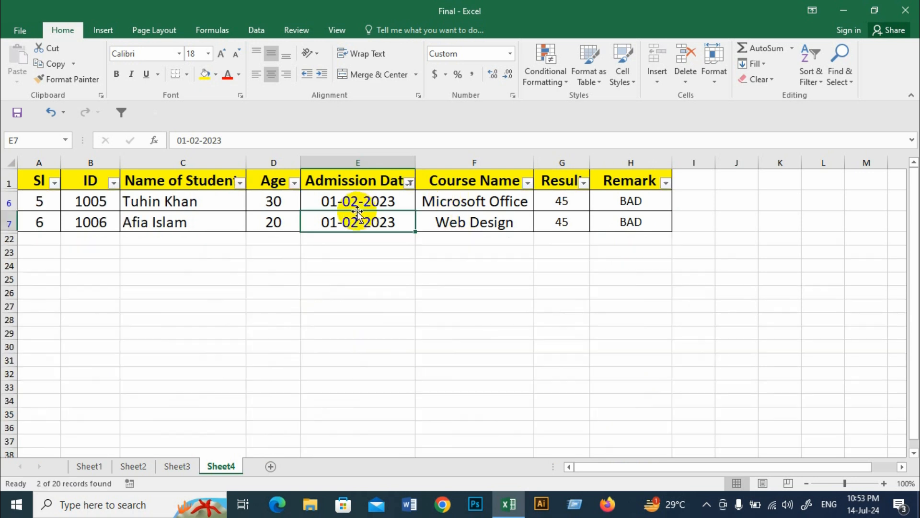
drag(354, 204, 62, 226)
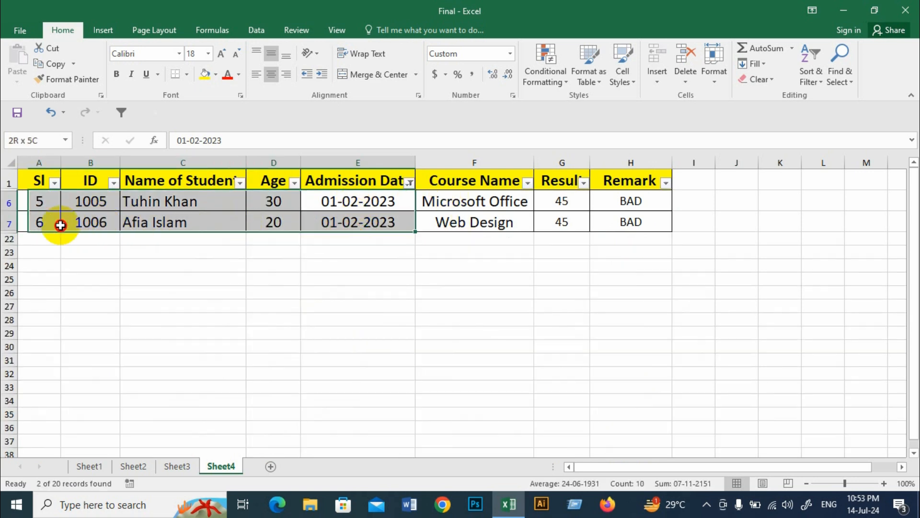
click(311, 223)
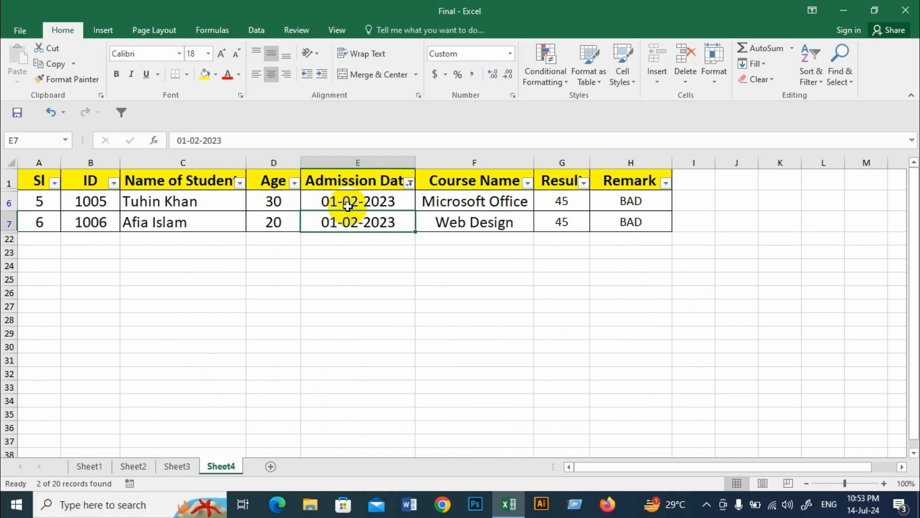
key(ctrl+shift+l)
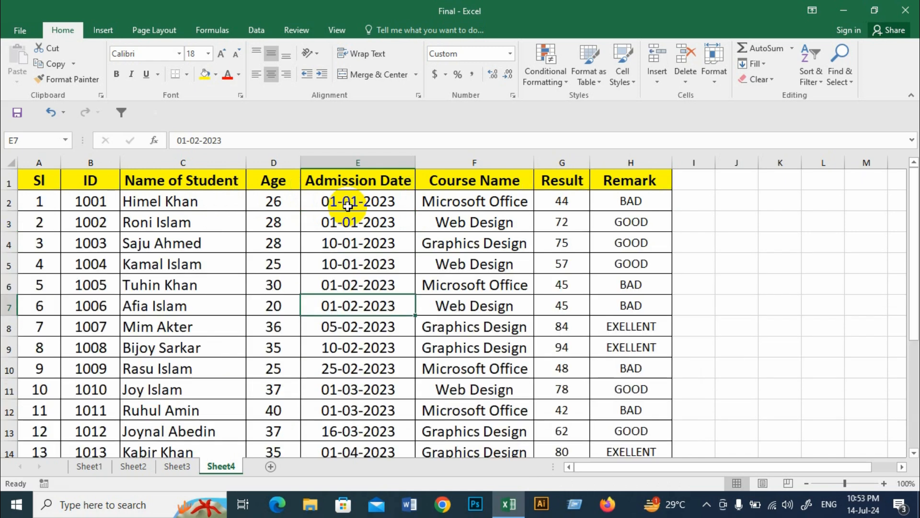